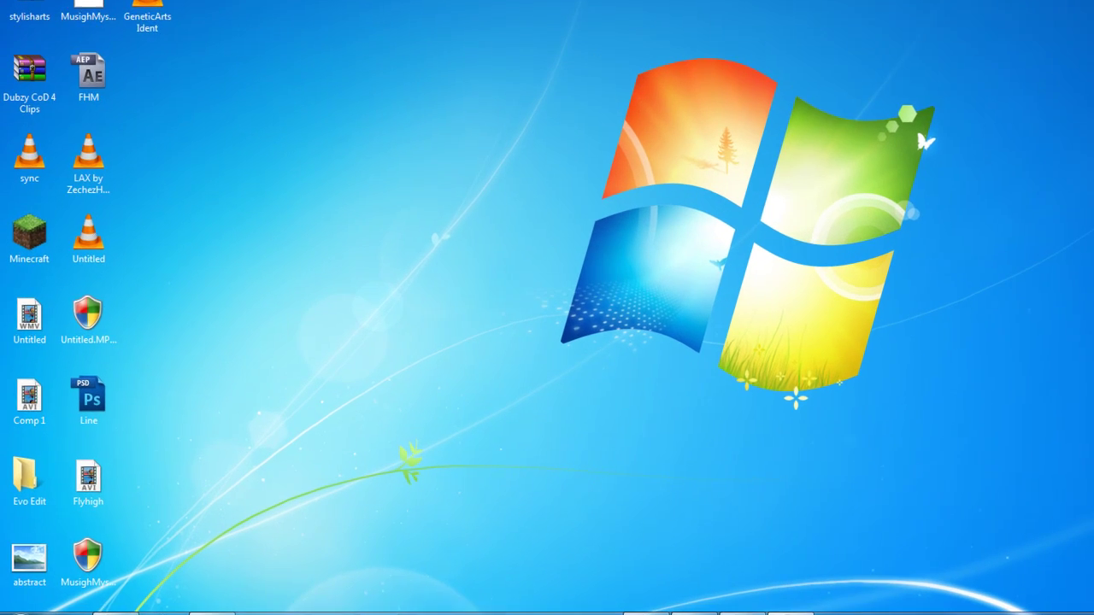
- Play the sample intro video from the desktop and close its player
double_click(285, 29)
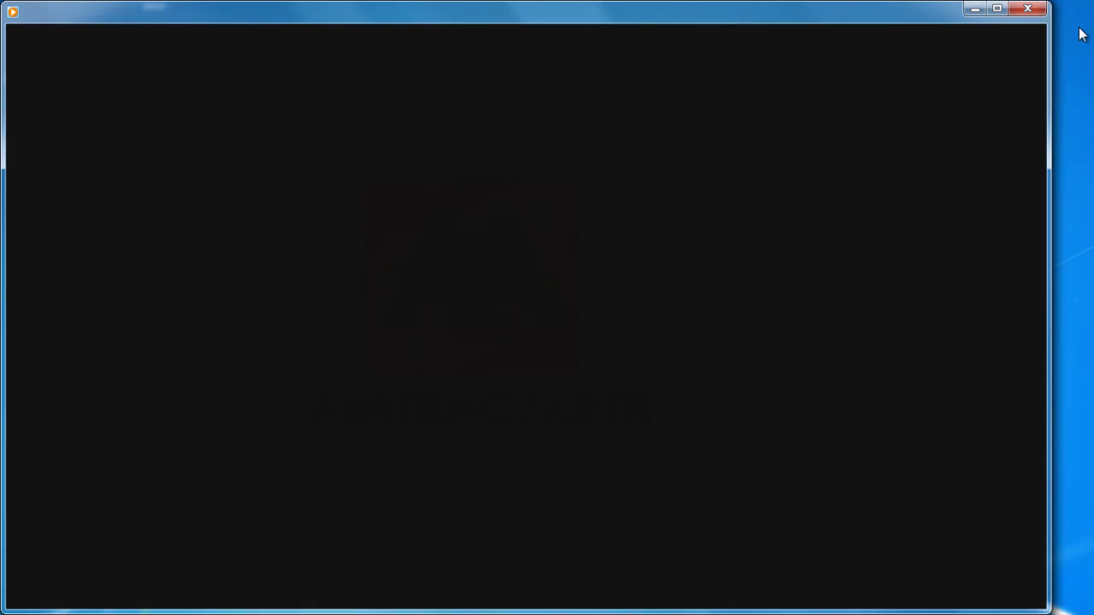
left_click(1027, 9)
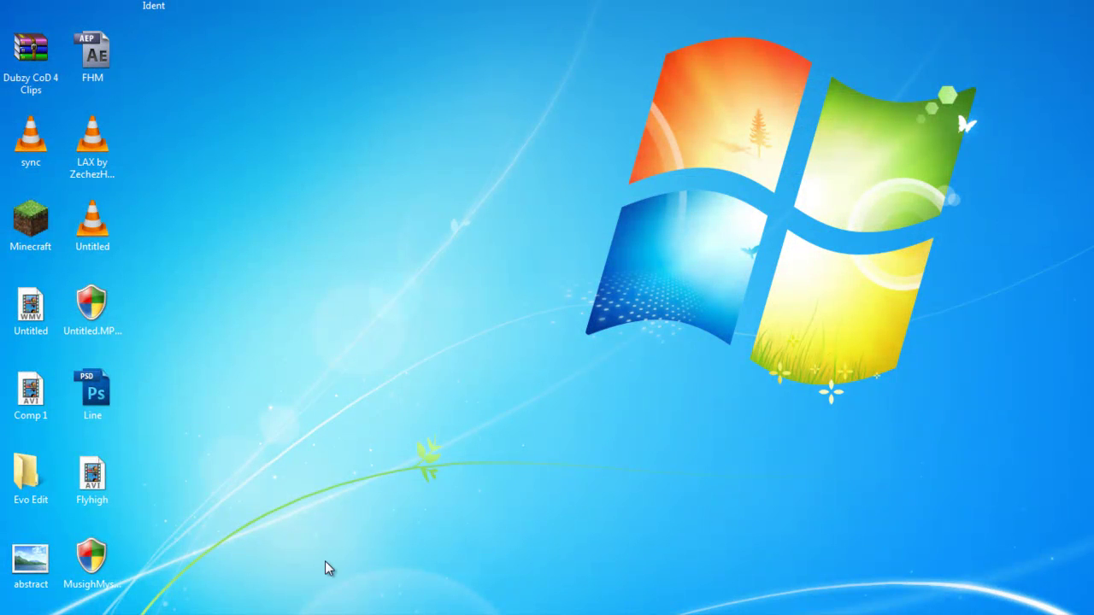
- Switch to After Effects and create a new 1280 × 720 composition named tutorial
left_click(227, 547)
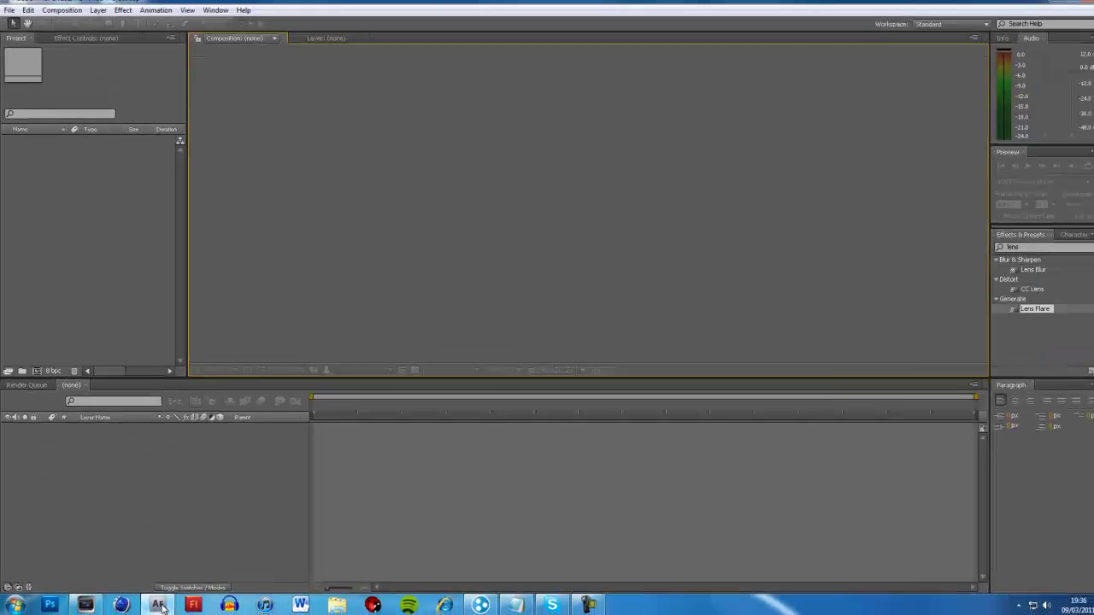
left_click(61, 18)
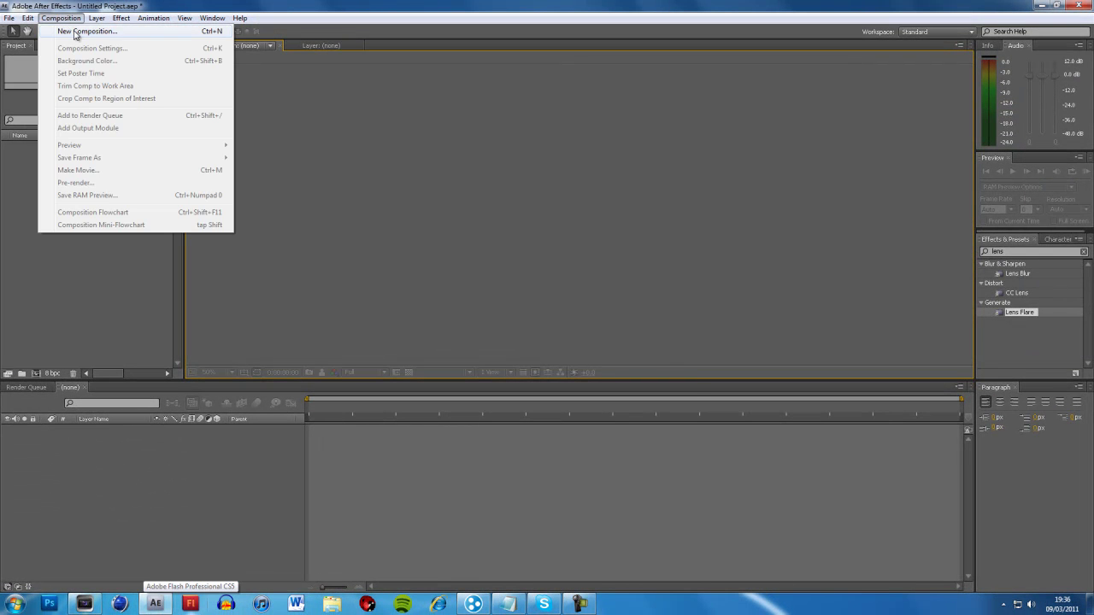
left_click(70, 29)
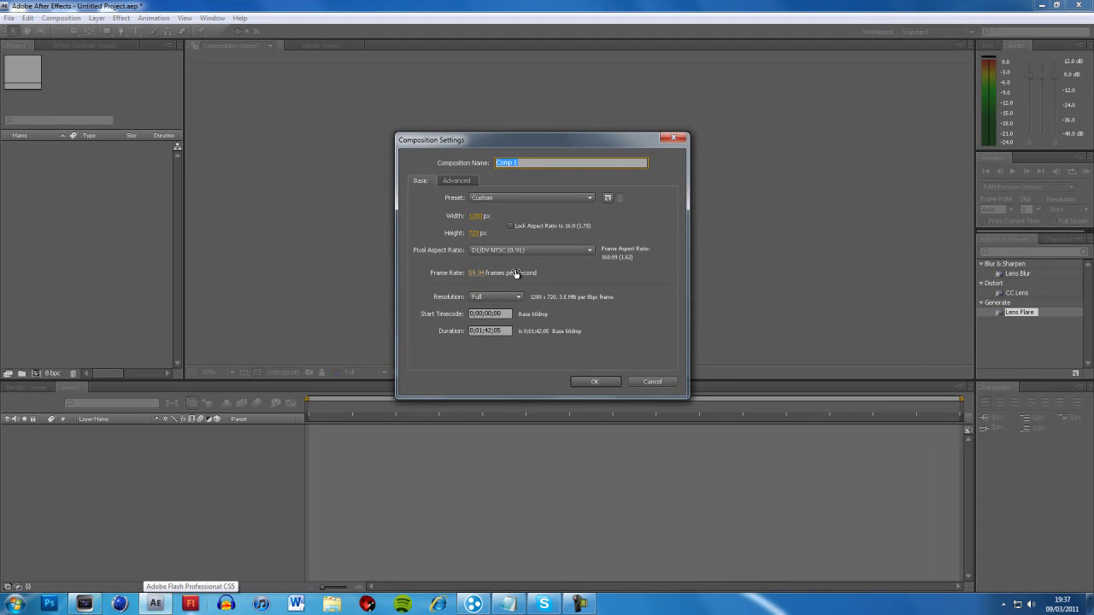
type("tutorial")
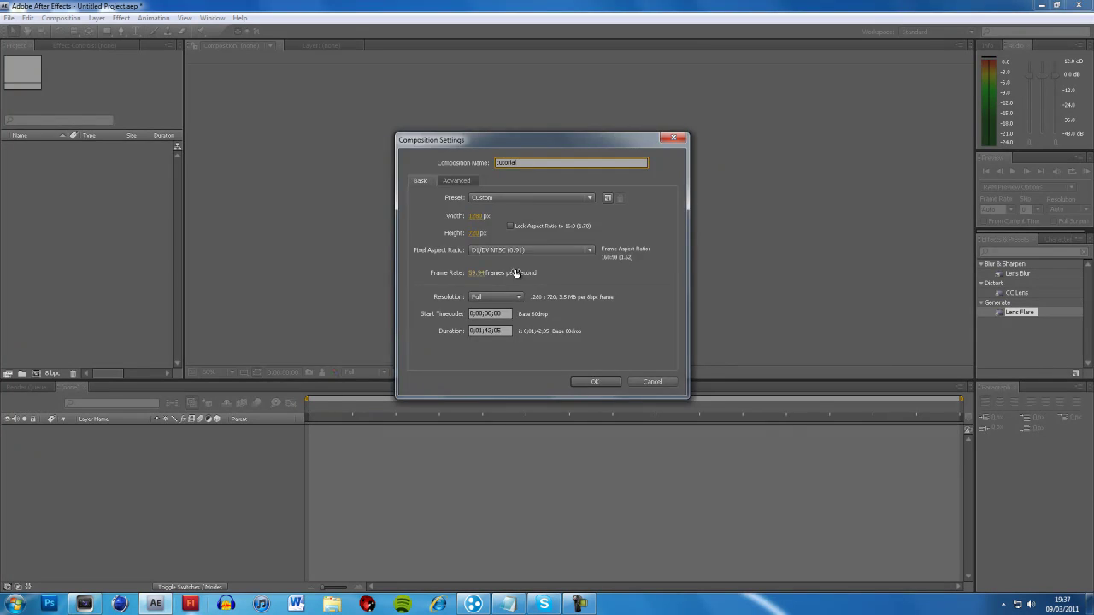
key("Return")
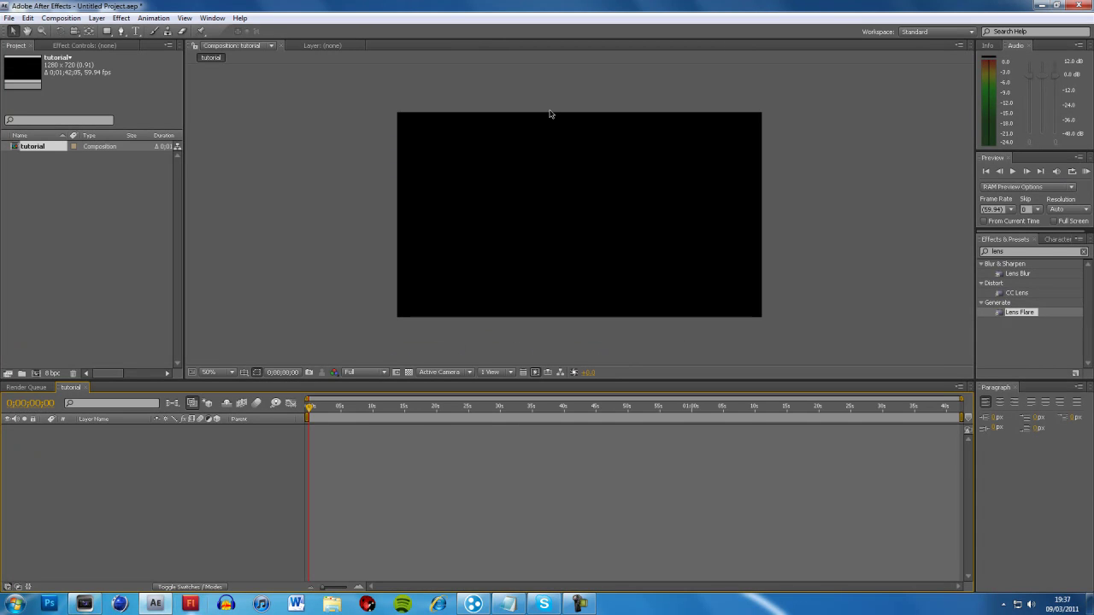
- Add a white solid layer at the full composition size as the background
left_click(96, 18)
mouse_move(107, 31)
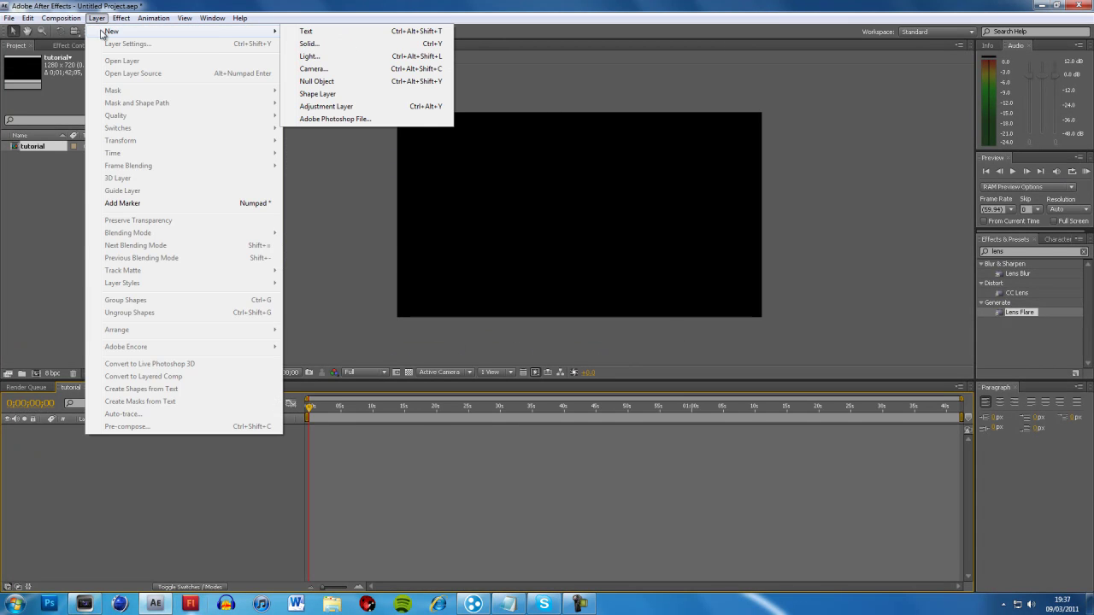
left_click(308, 43)
left_click(538, 368)
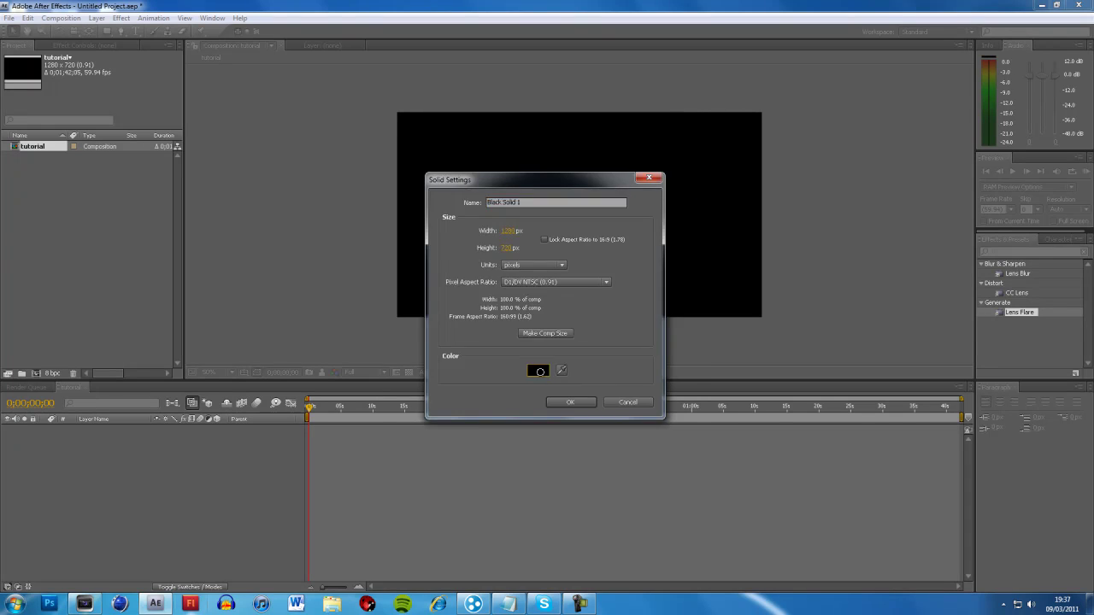
left_click(642, 231)
left_click(571, 401)
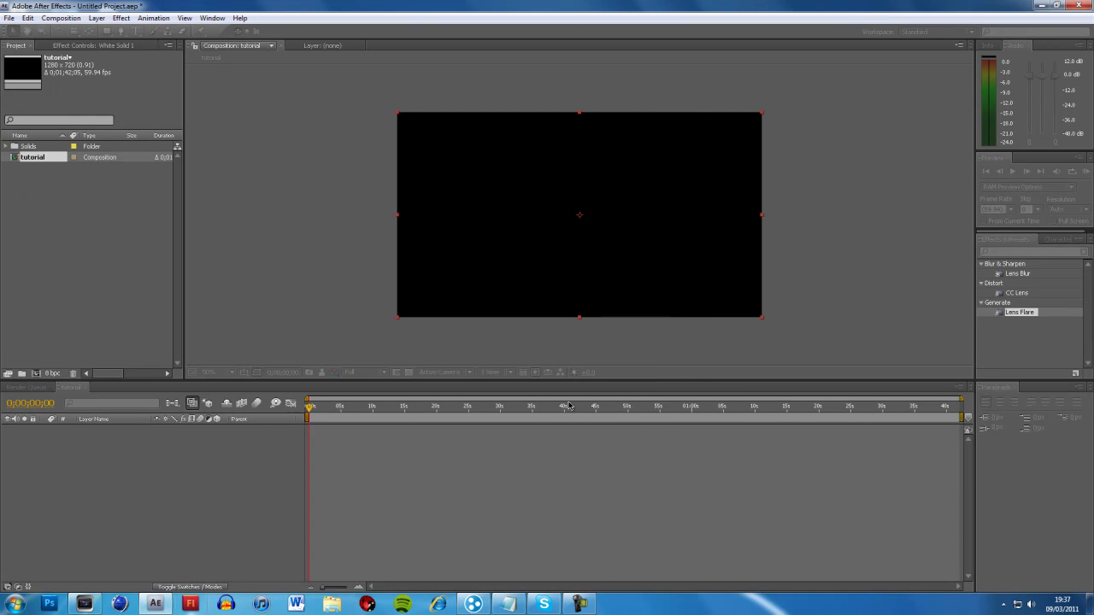
- Add a light gray solid layer at full composition size above the white solid
left_click(96, 18)
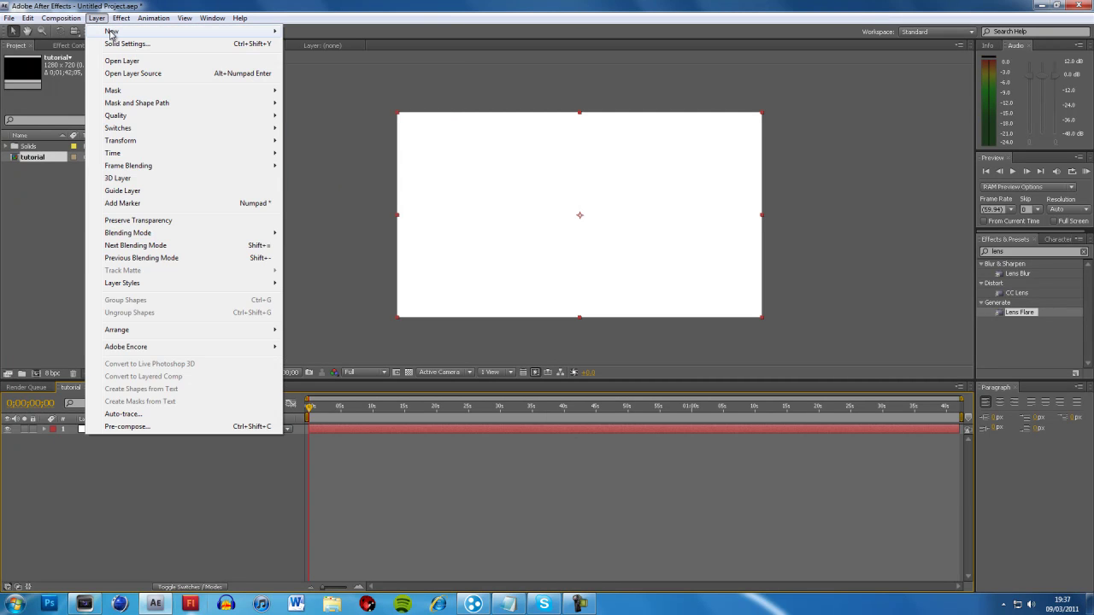
mouse_move(156, 30)
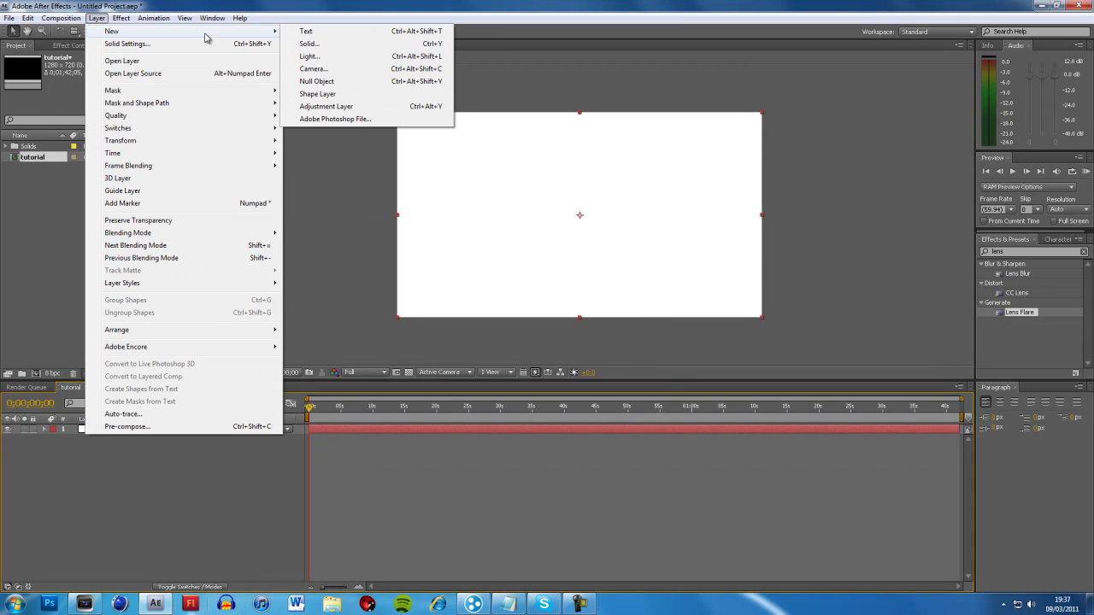
left_click(345, 43)
left_click(537, 370)
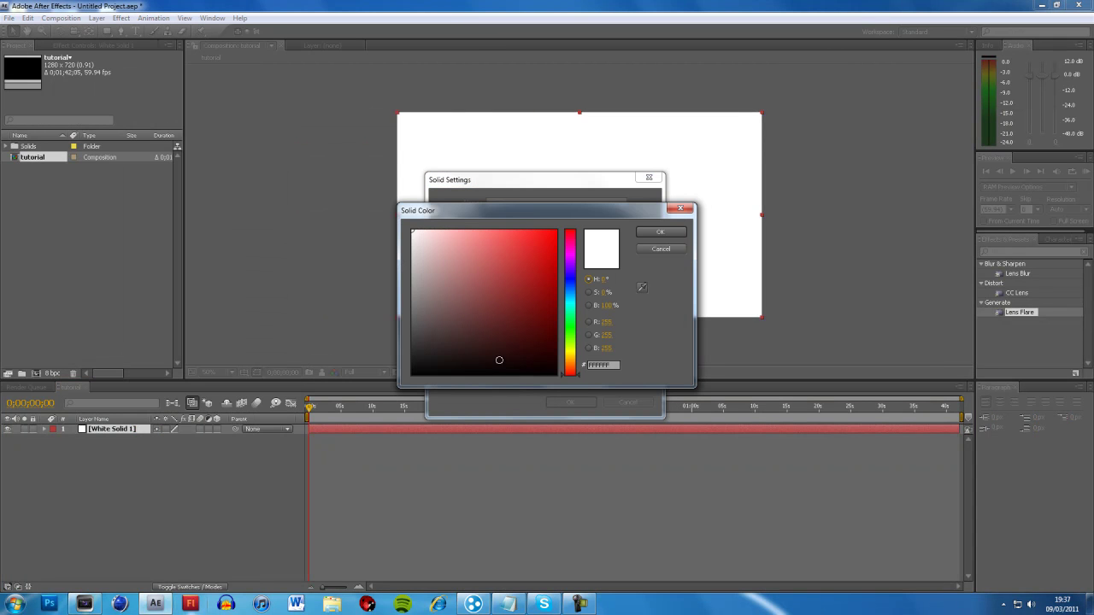
left_click(415, 240)
left_click_drag(412, 242, 409, 257)
left_click(662, 233)
left_click(567, 402)
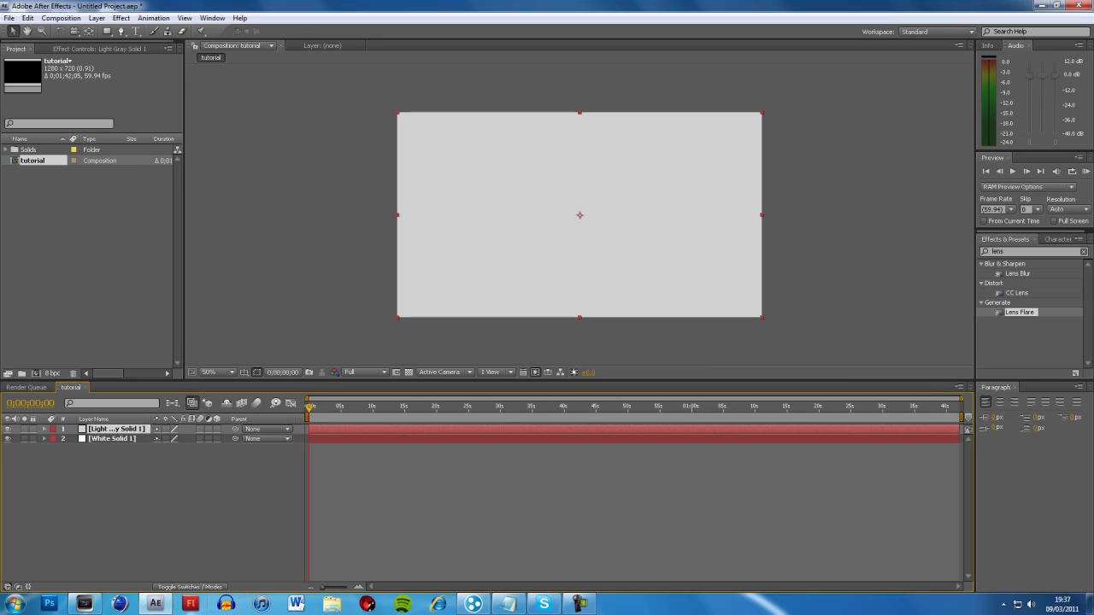
- Mask the light gray solid with an ellipse fitted to the layer bounds and invert the mask
left_click(109, 32)
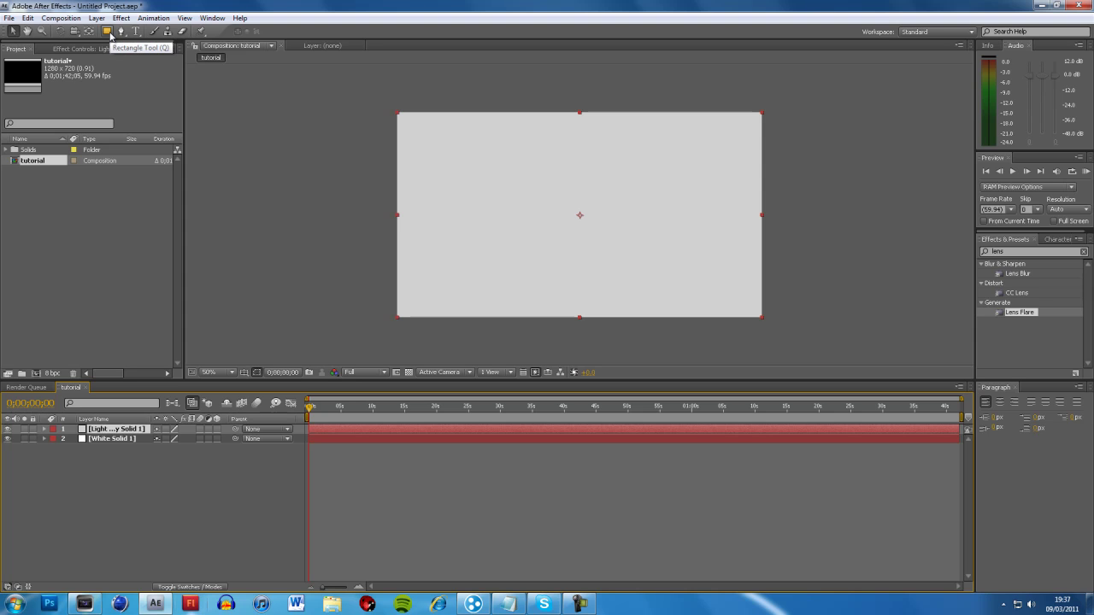
left_click(110, 35)
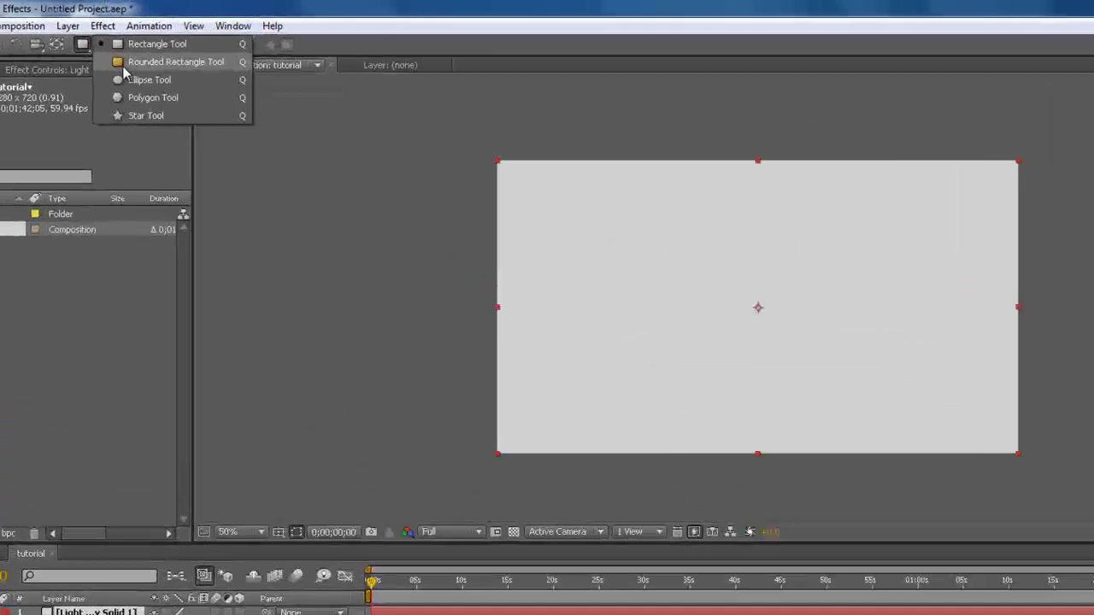
left_click(171, 44)
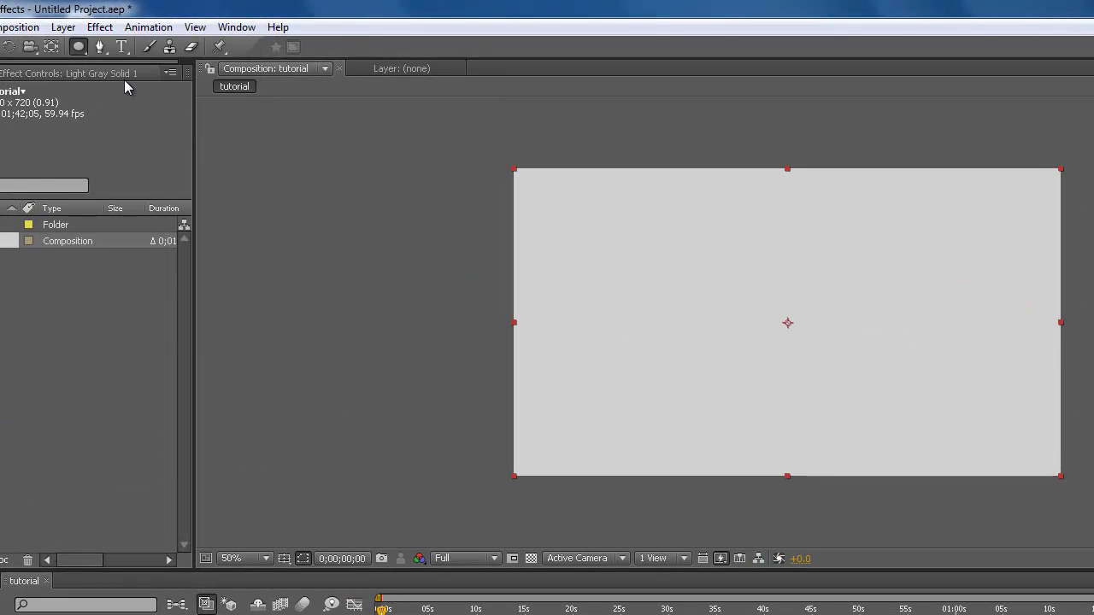
double_click(77, 48)
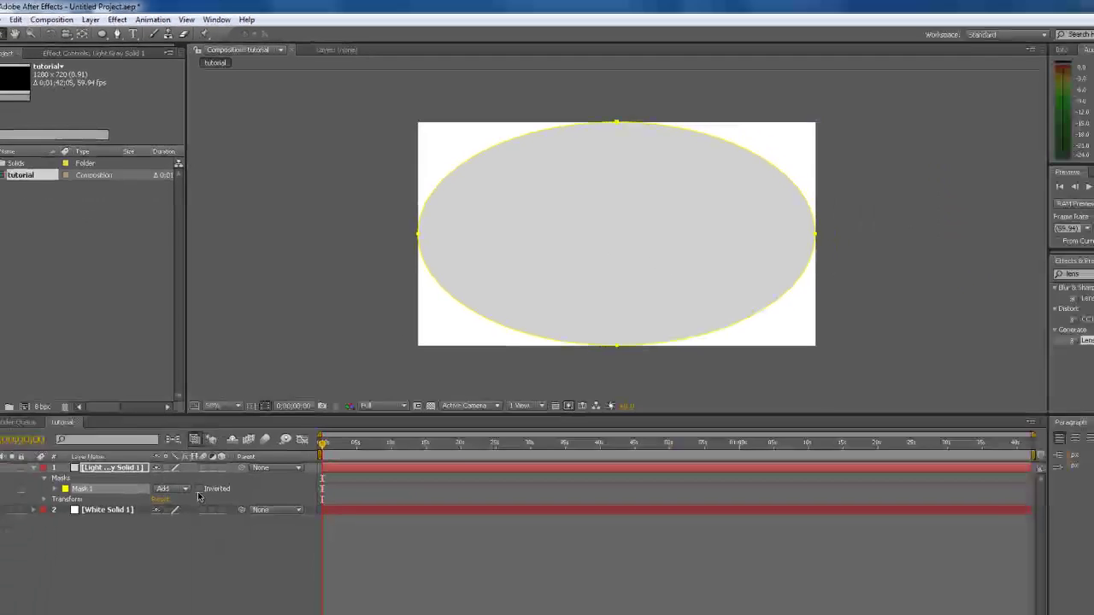
left_click(195, 448)
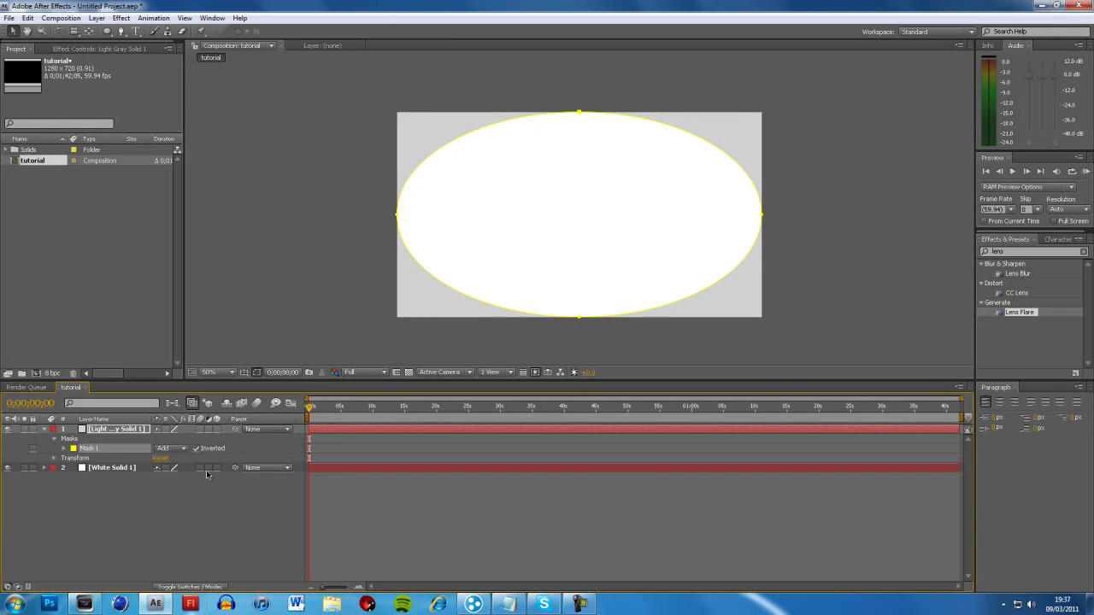
- Set the ellipse mask's feather to 160 pixels to form a soft vignette
key("f")
left_click_drag(181, 449, 267, 445)
left_click(286, 187)
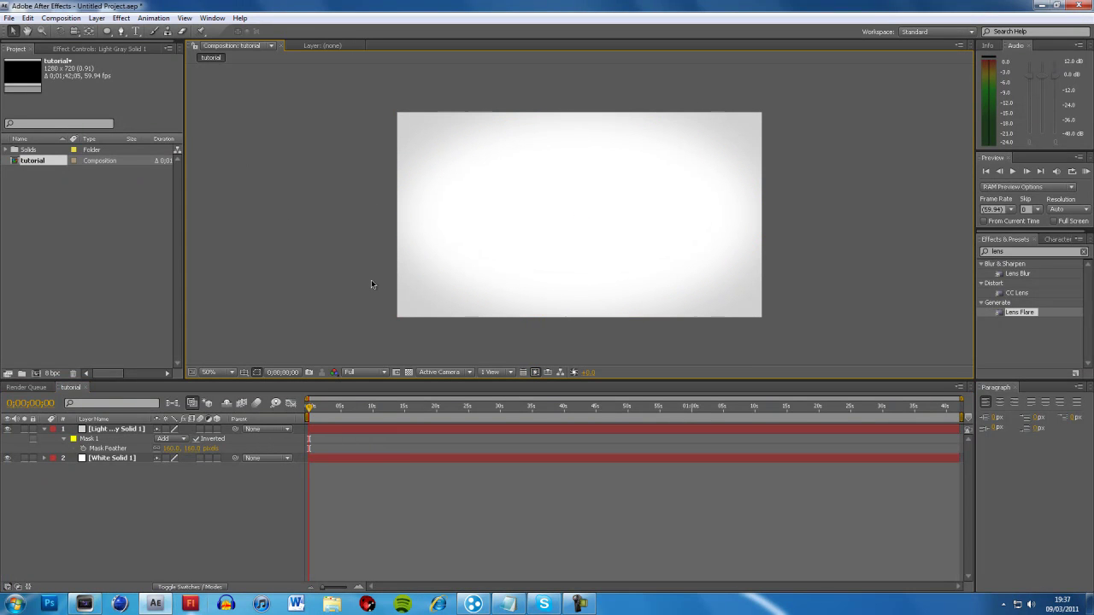
mouse_move(311, 410)
left_mouse_down()
mouse_move(331, 410)
mouse_move(307, 410)
left_mouse_up()
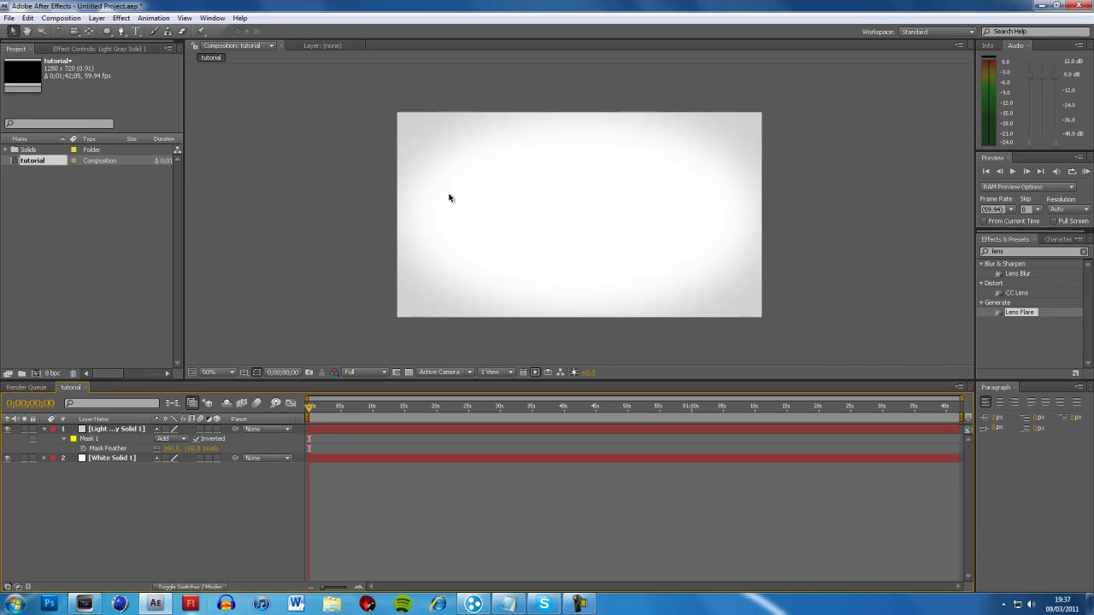
- Start a new empty text layer in the composition and set the text fill color to black
left_click(135, 31)
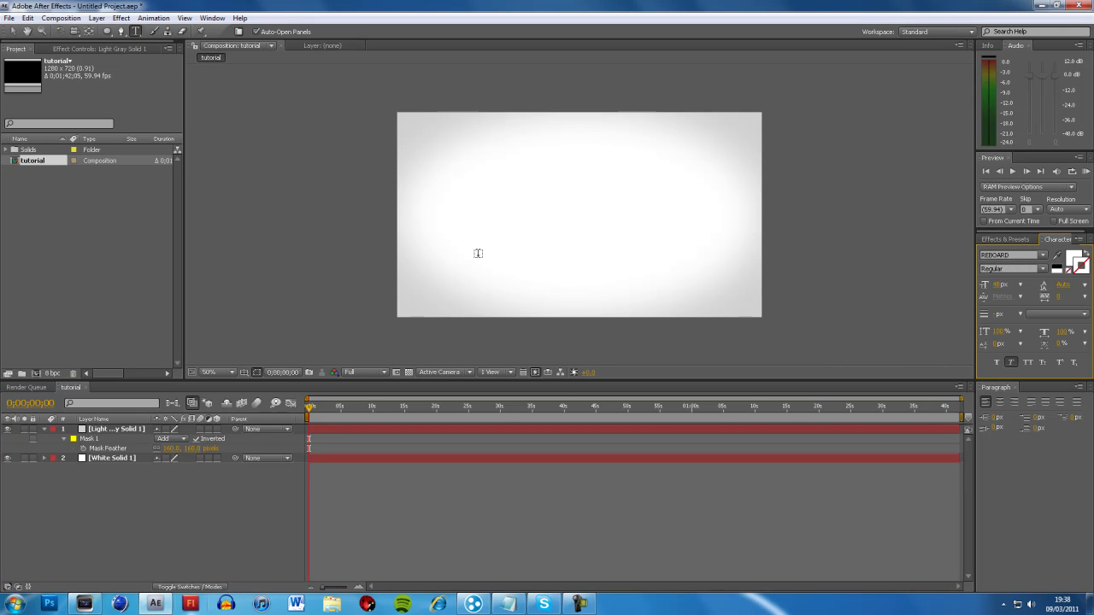
left_click(478, 253)
key("ctrl+a")
key("BackSpace")
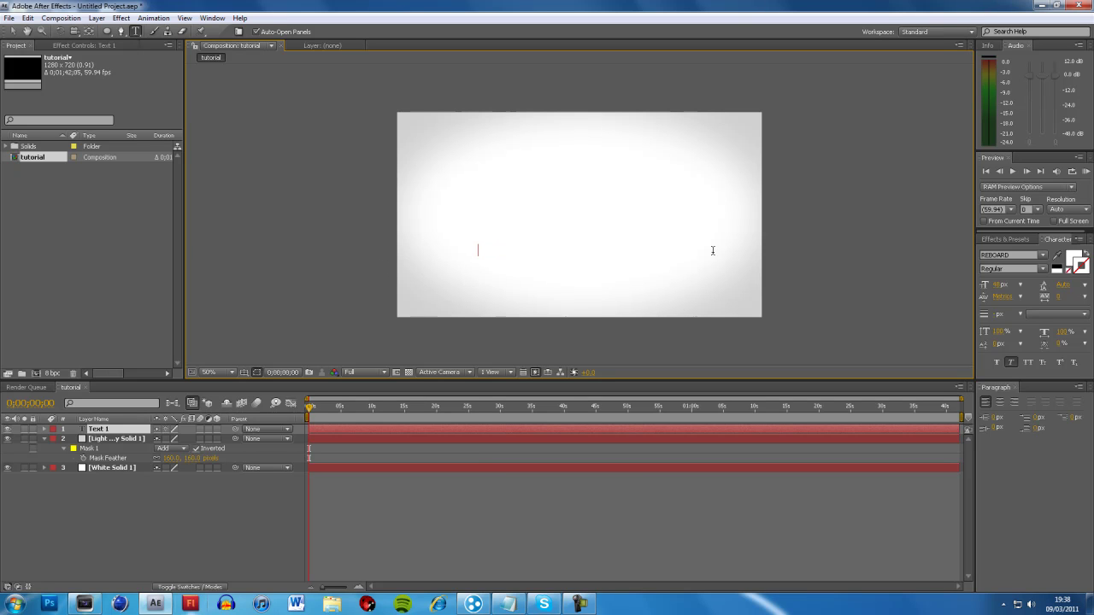
left_click(1074, 262)
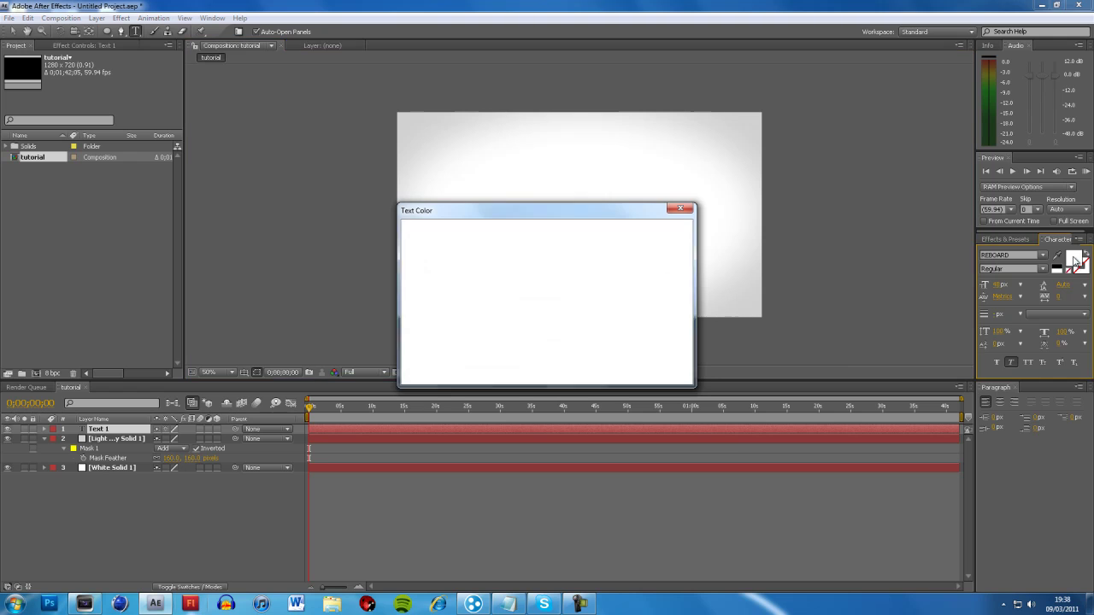
left_click_drag(500, 298, 454, 393)
left_click(661, 232)
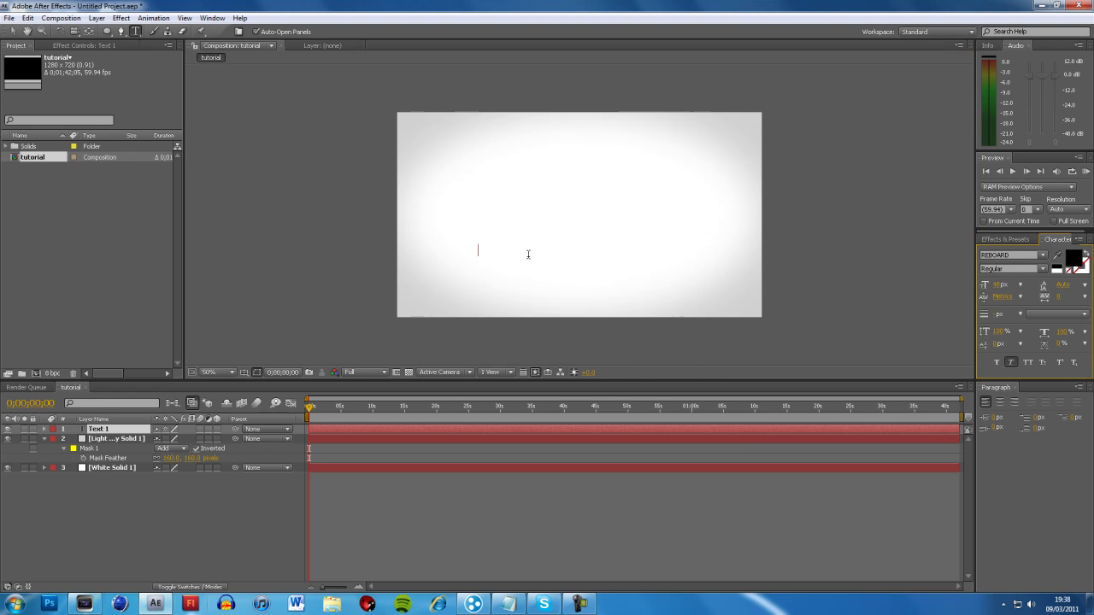
- Enter the letter A in faux bold at 216 px and move it to just left of the composition's center
type("A")
key("ctrl+a")
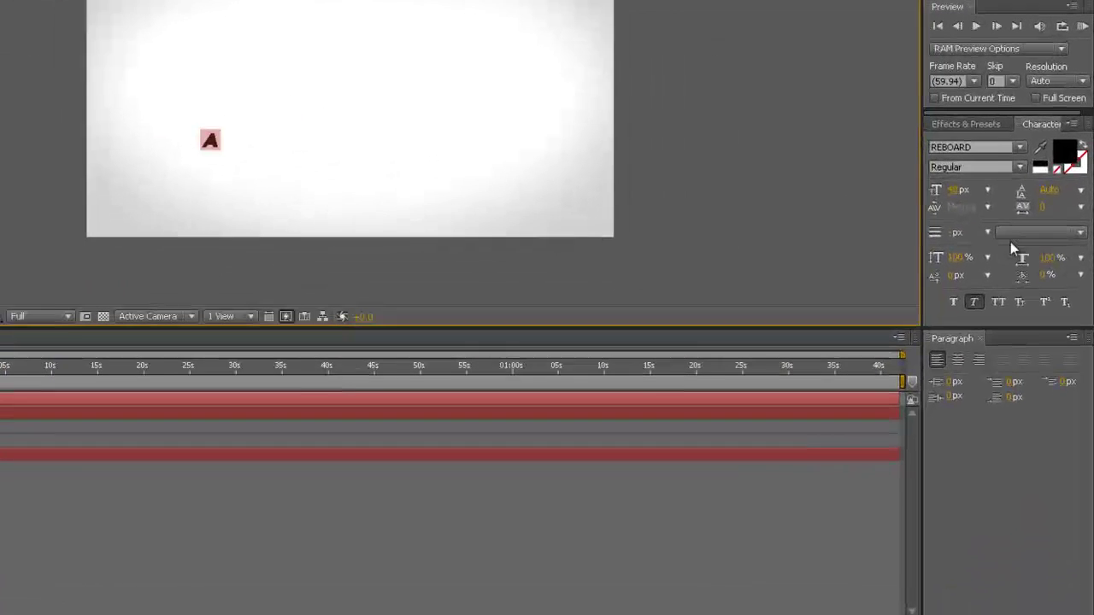
left_click(1012, 233)
left_click(1016, 251)
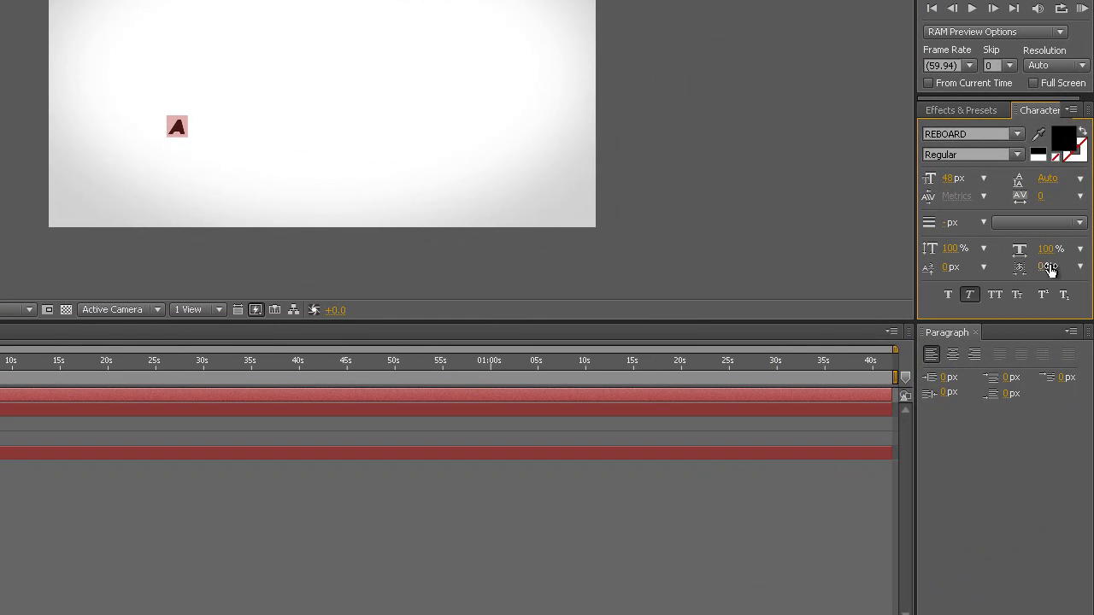
left_click(948, 294)
left_click_drag(950, 178, 1038, 181)
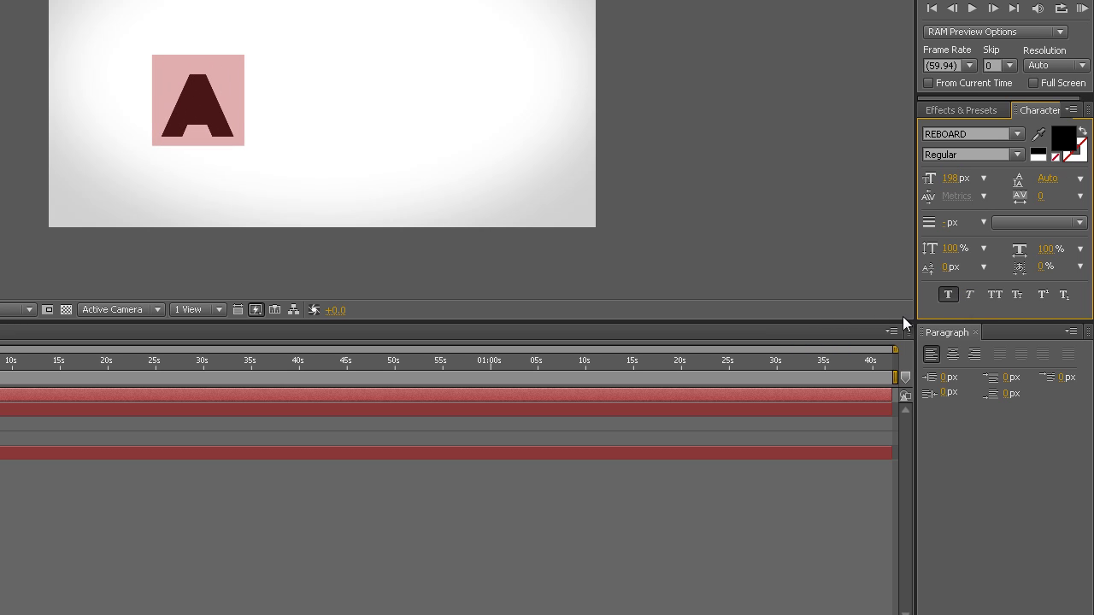
left_click(945, 179)
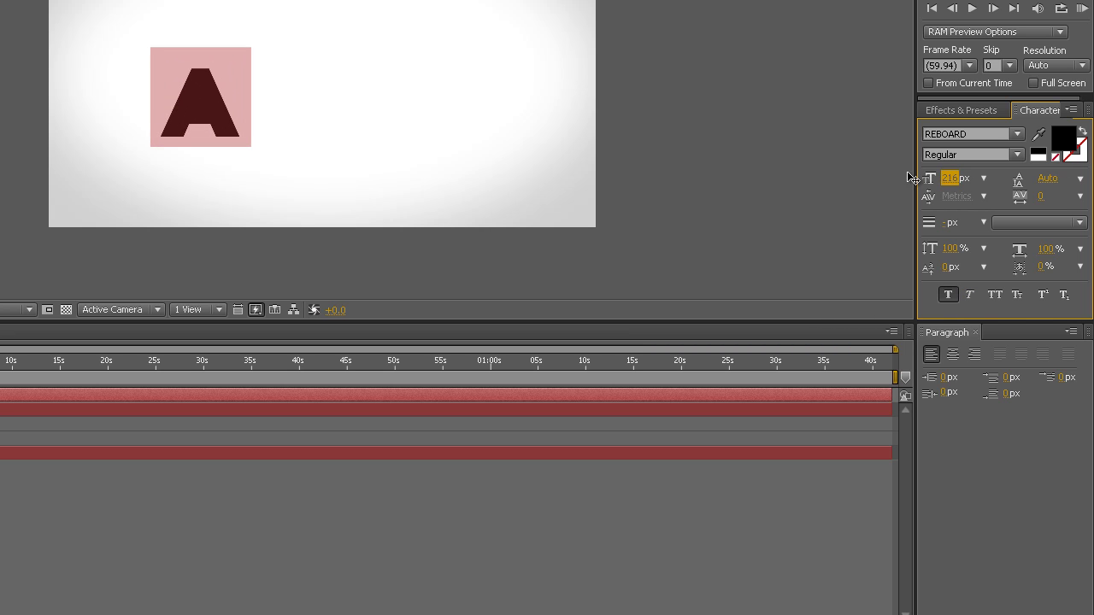
key("Escape")
left_click_drag(205, 105, 239, 61)
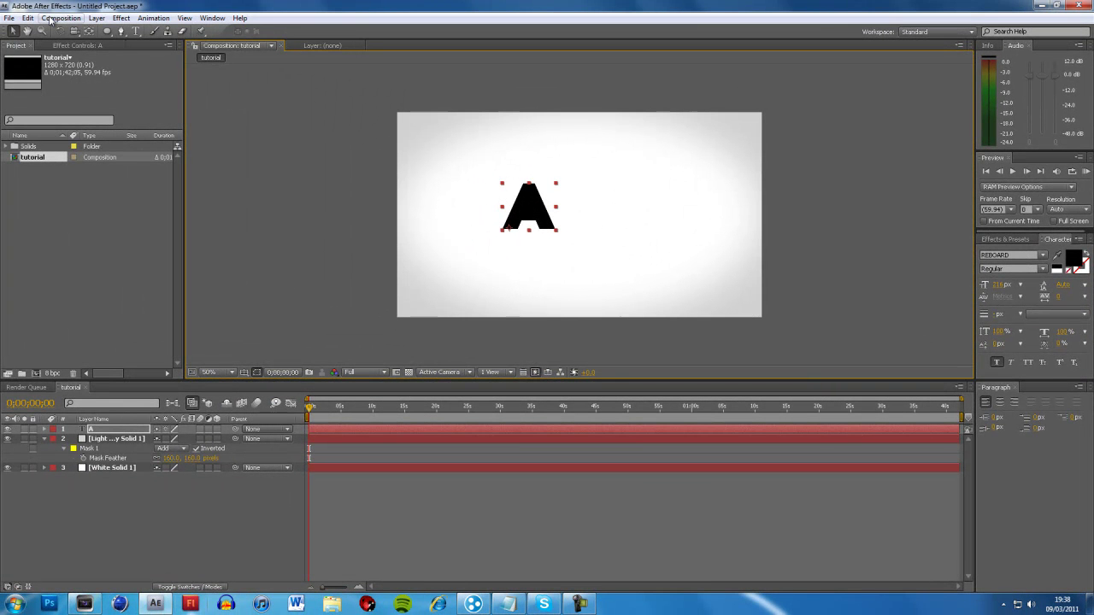
- Pre-compose the letter A layer as A Comp 1, moving all attributes into it and opening the new composition
left_click(98, 19)
left_click(127, 427)
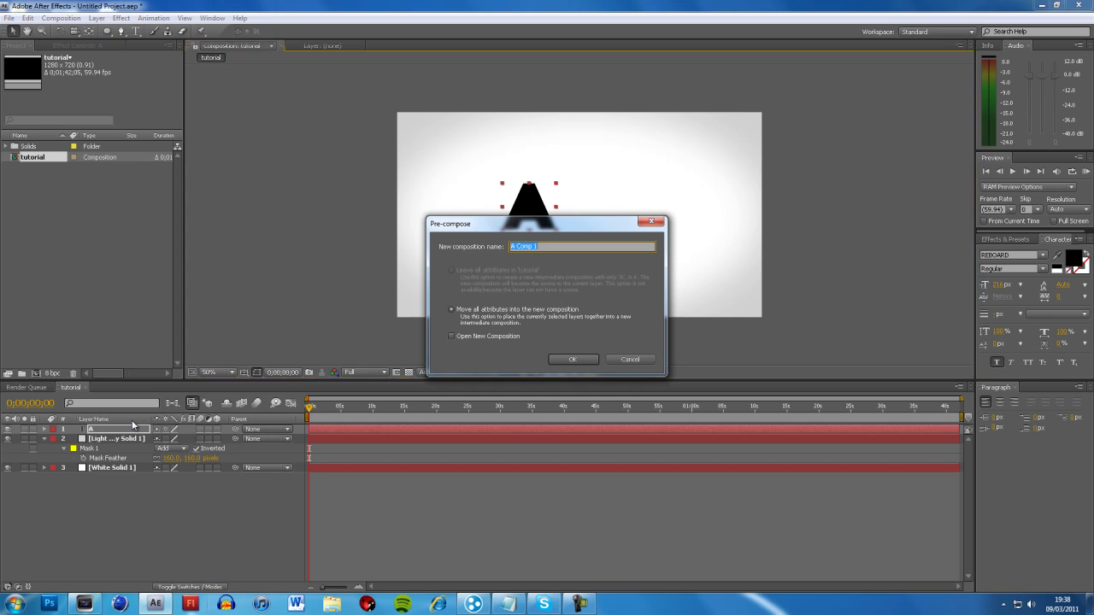
left_click(489, 336)
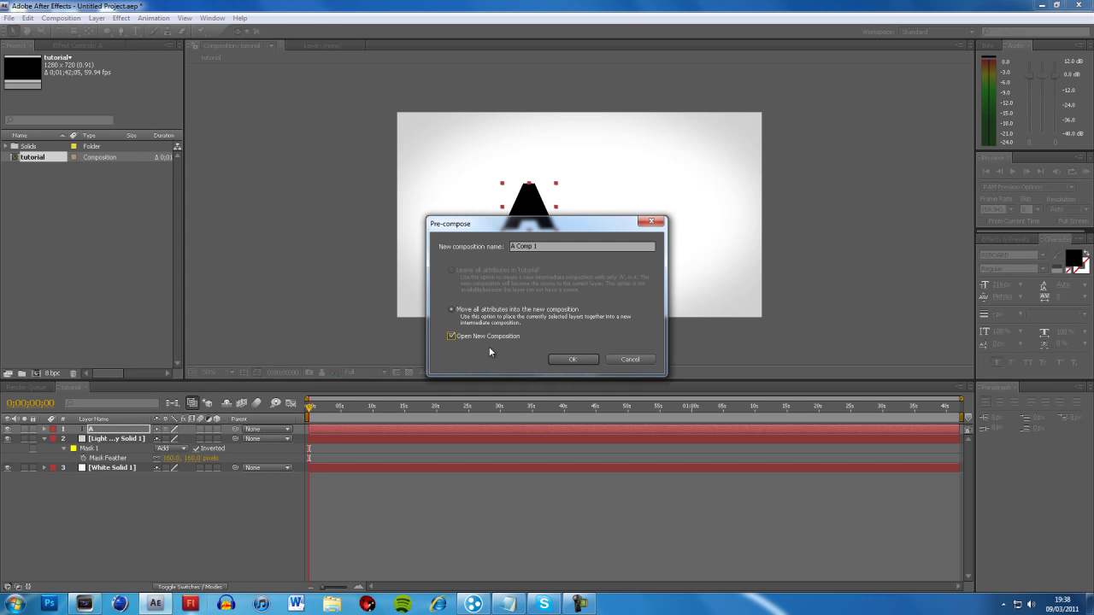
left_click(574, 358)
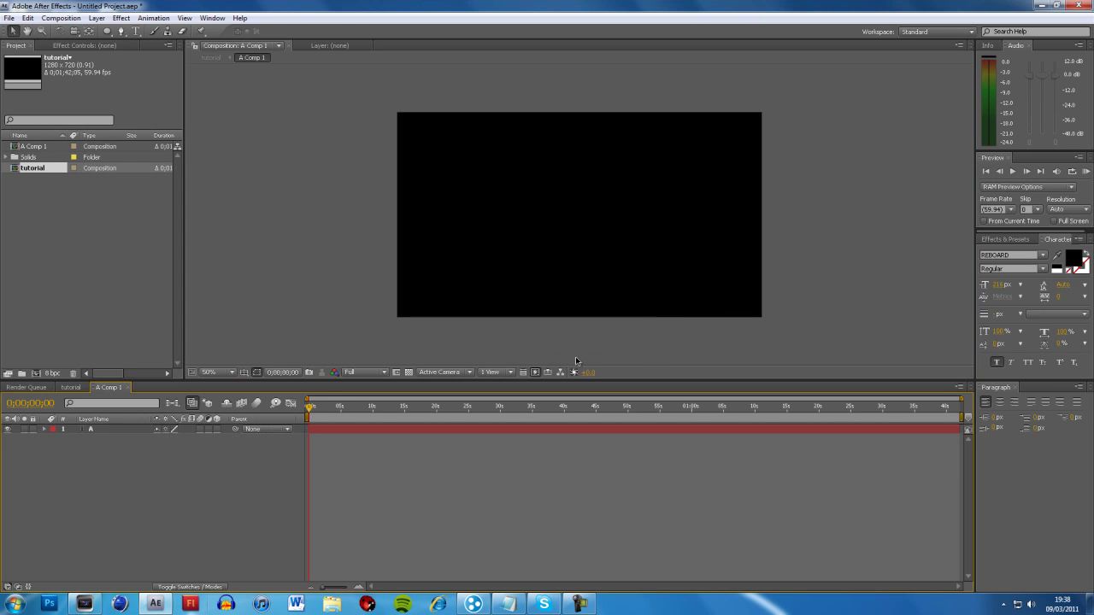
- Return to the tutorial composition and select the A Comp 1 layer
left_click(72, 387)
left_click(107, 387)
left_click(71, 387)
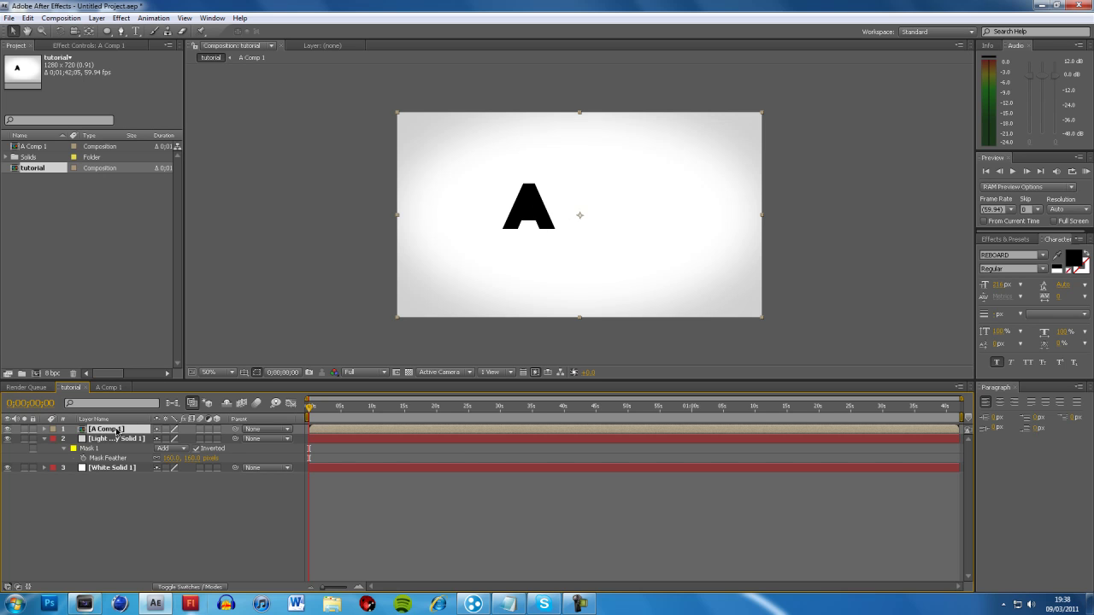
left_click(530, 201)
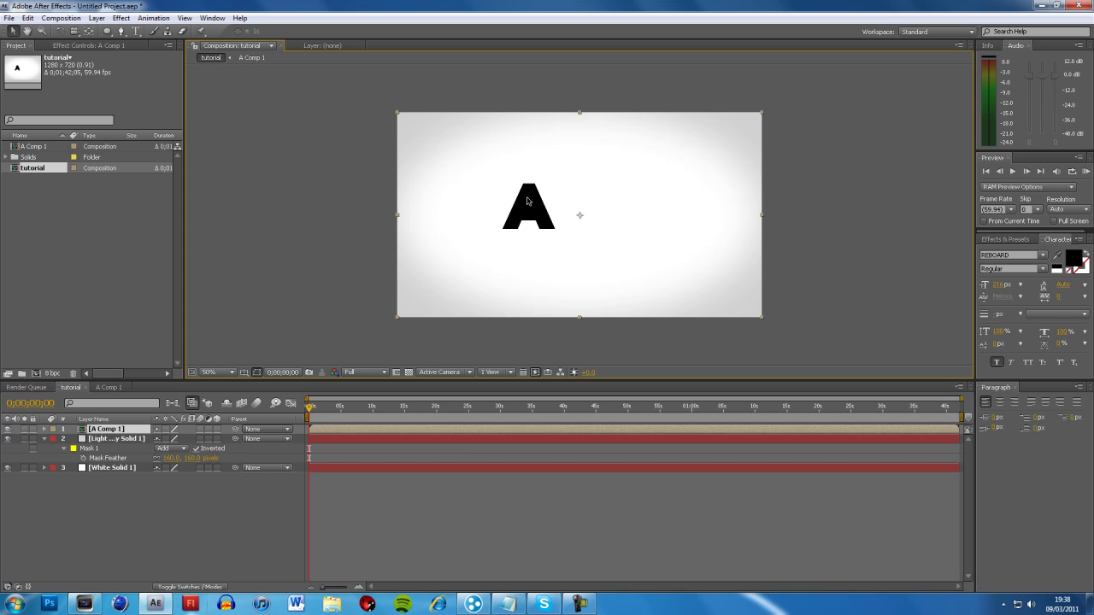
- Open A Comp 1 and add a light gray 1280 x 720 px solid beneath the letter A layer
left_click(108, 387)
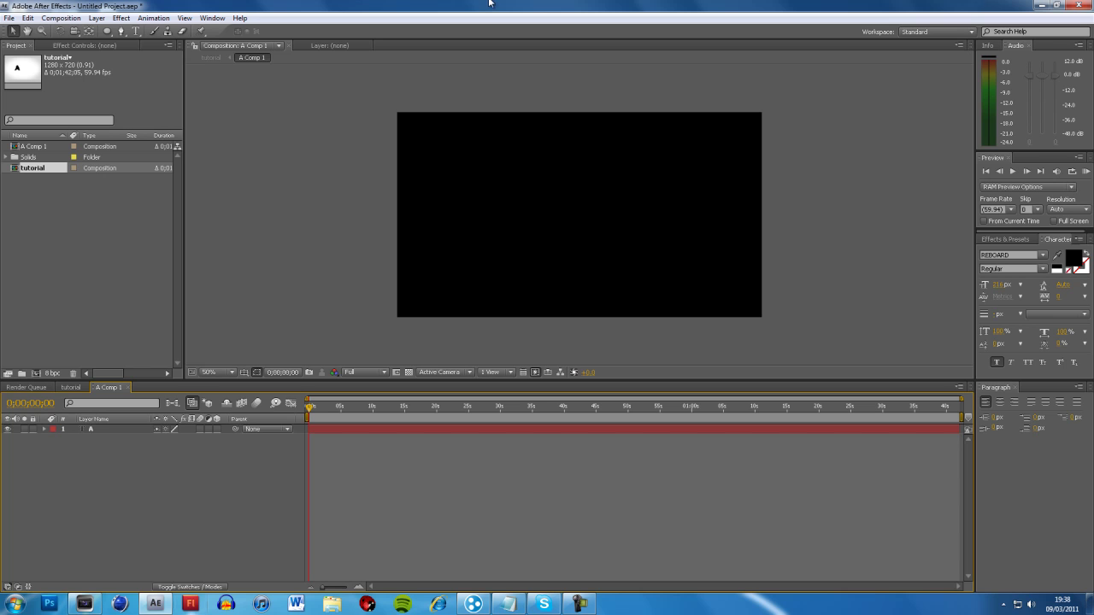
left_click(98, 18)
left_click(309, 43)
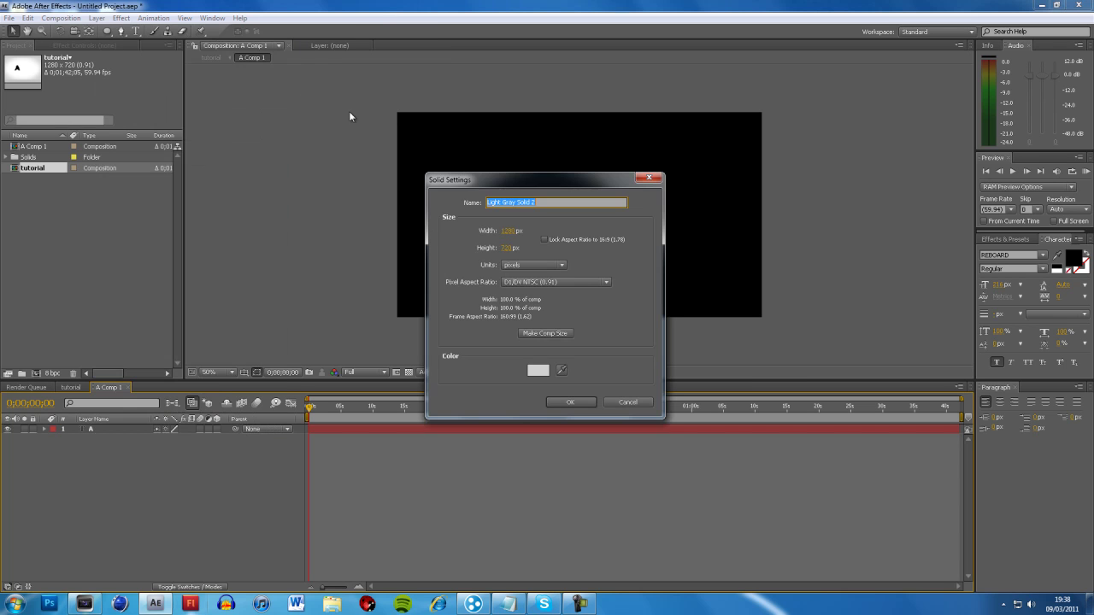
left_click(567, 401)
left_click_drag(112, 430, 115, 461)
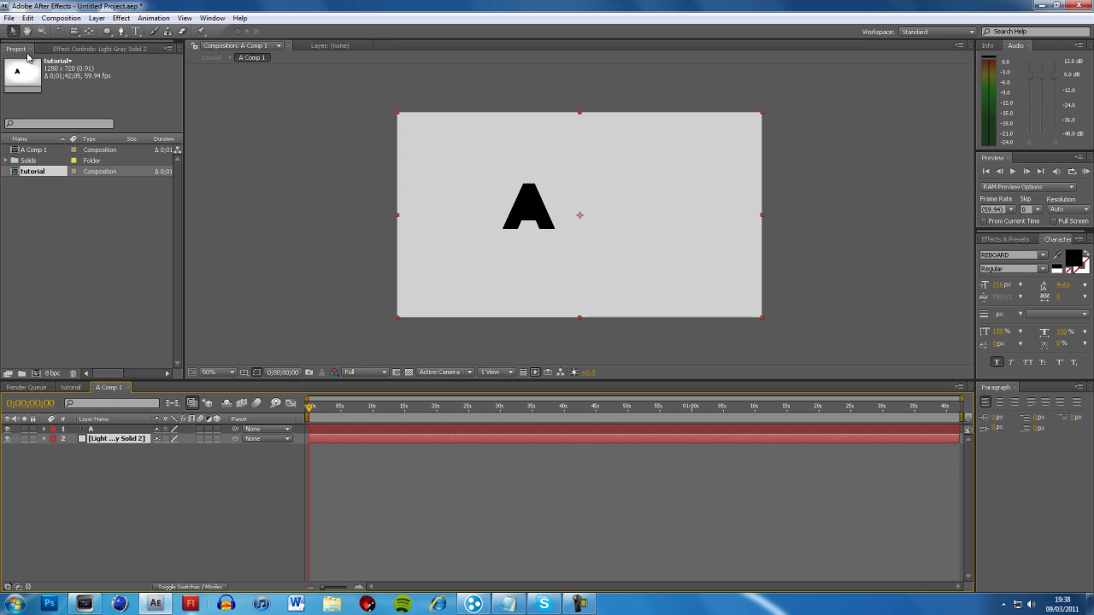
- Duplicate the letter A layer and shift the copy right so that it partly overlaps the original
left_click(94, 430)
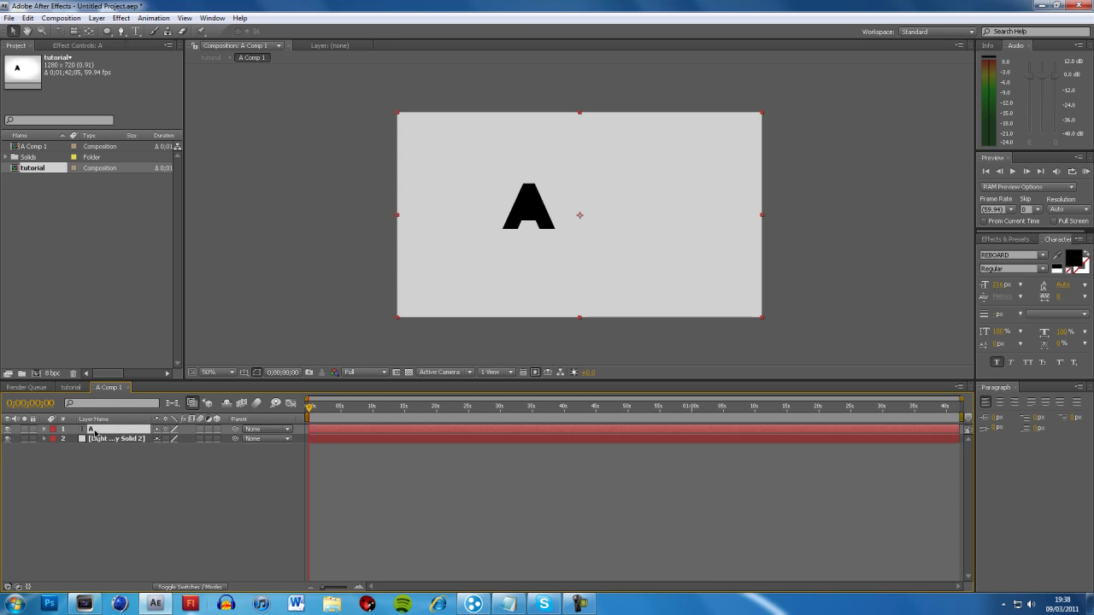
key("ctrl+d")
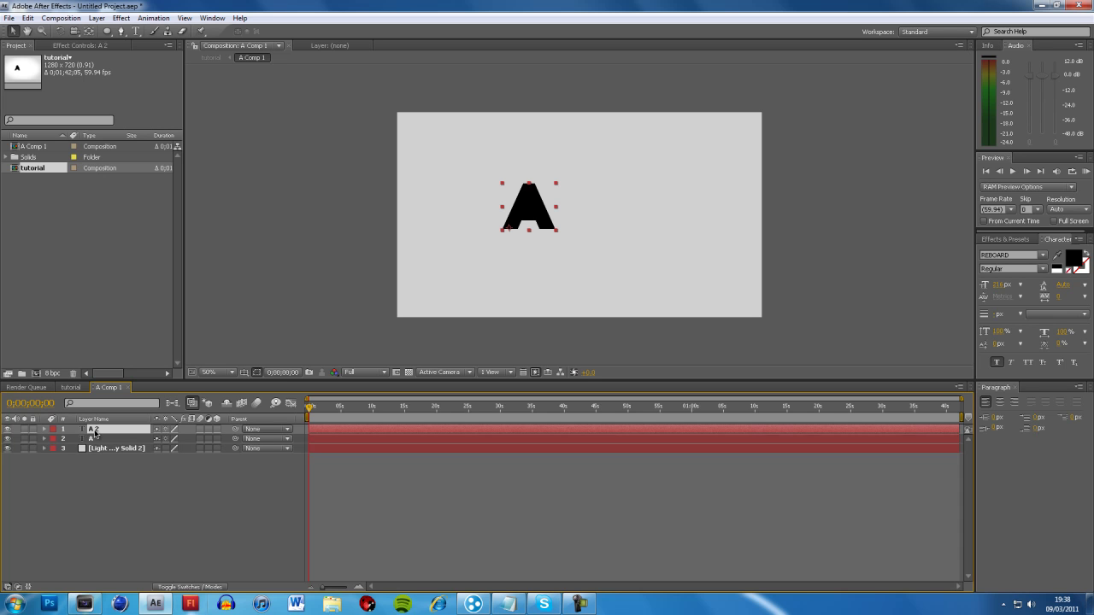
left_click_drag(534, 205, 563, 206)
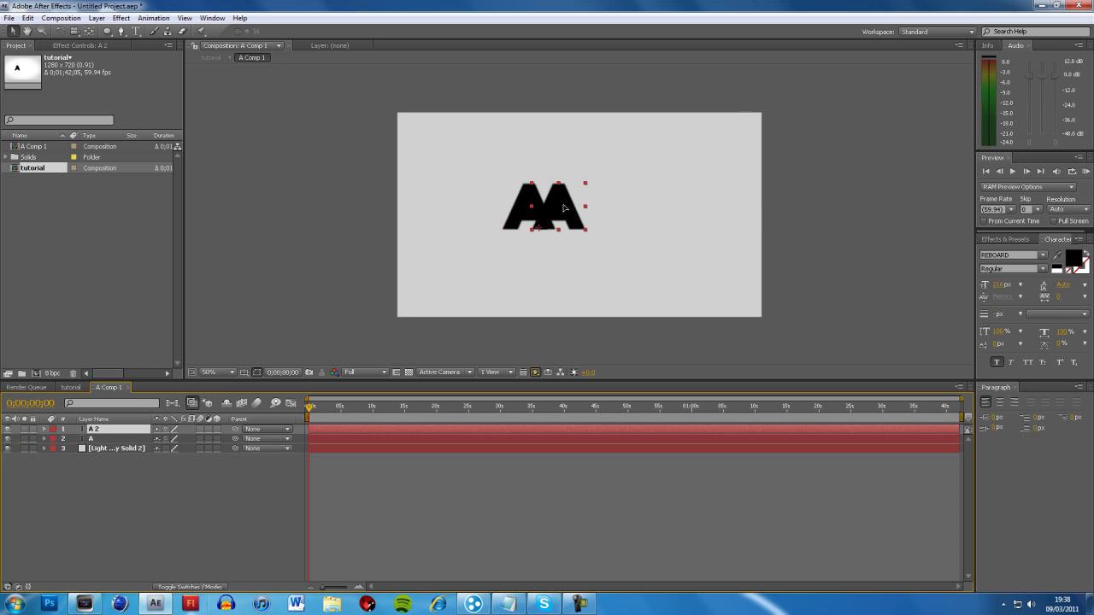
left_click(798, 225)
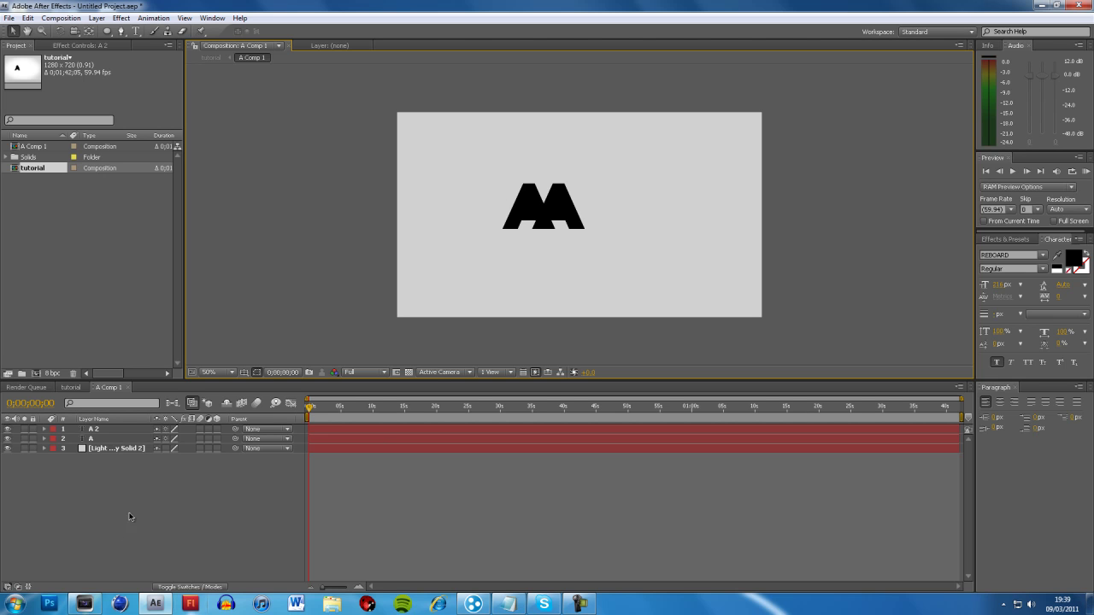
- Delete the light gray solid from A Comp 1 and move the A Comp 1 layer slightly right in the tutorial composition
left_click(95, 448)
key("Delete")
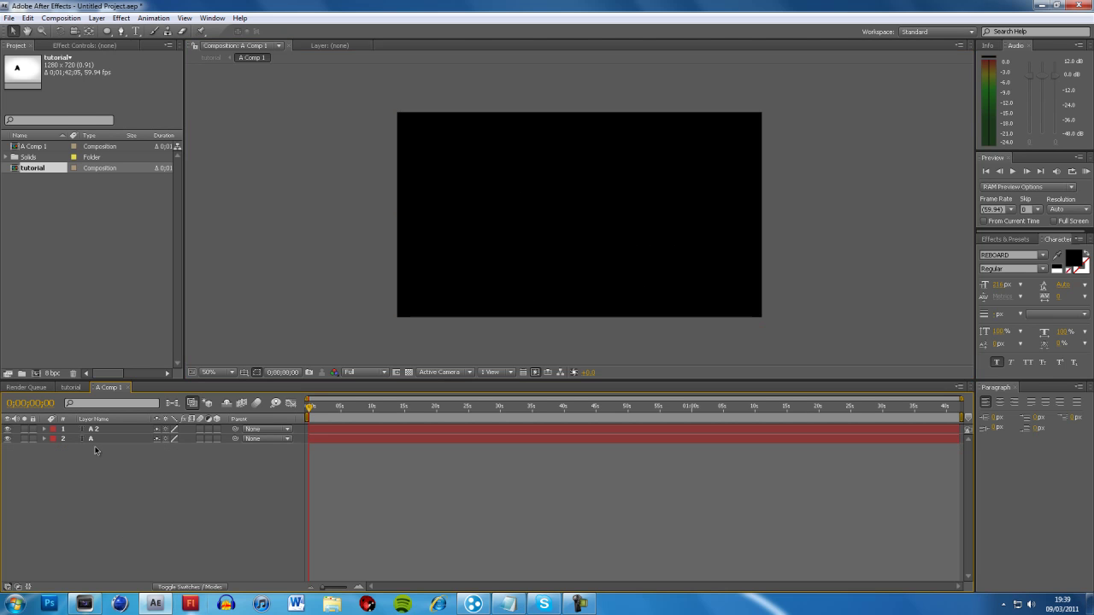
left_click(70, 387)
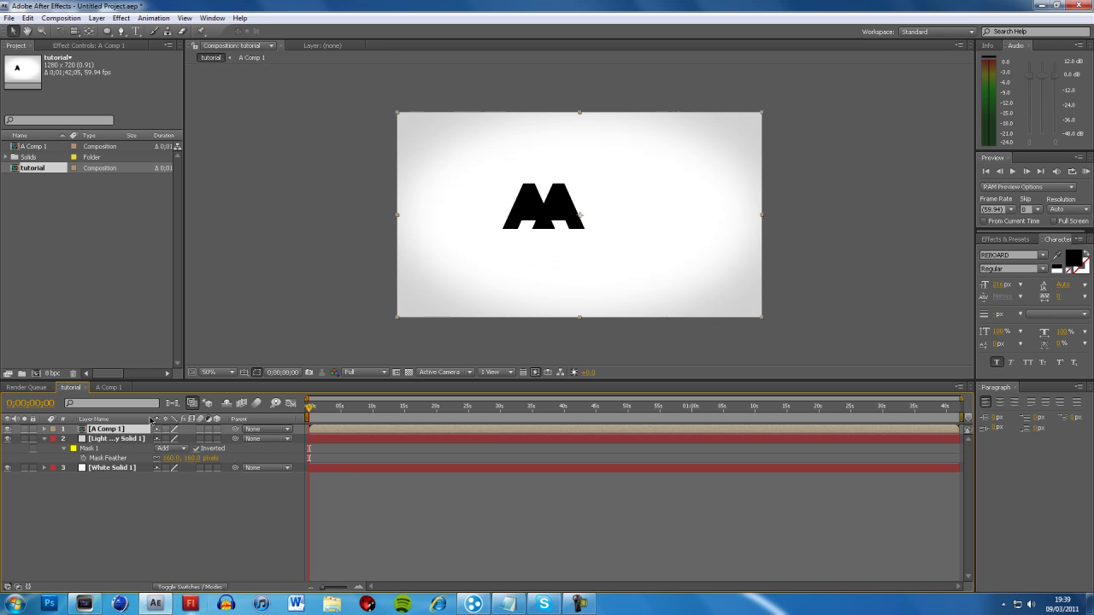
mouse_move(543, 222)
left_mouse_down()
mouse_move(598, 222)
mouse_move(561, 221)
left_mouse_up()
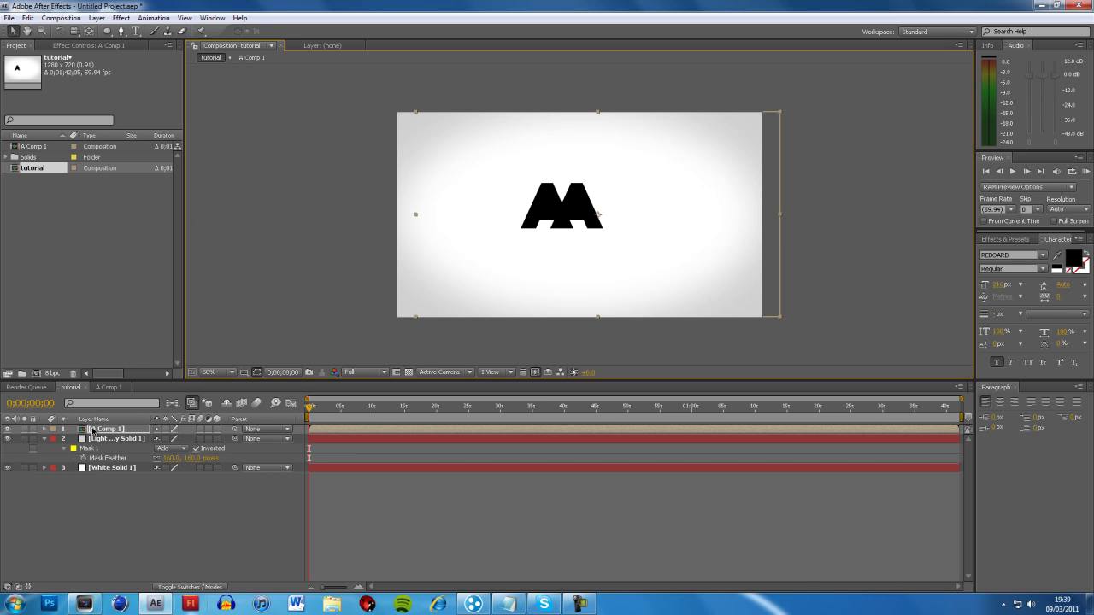
- Make the A Comp 1 layer 3D and try rotating it with the Rotation tool
left_click(216, 428)
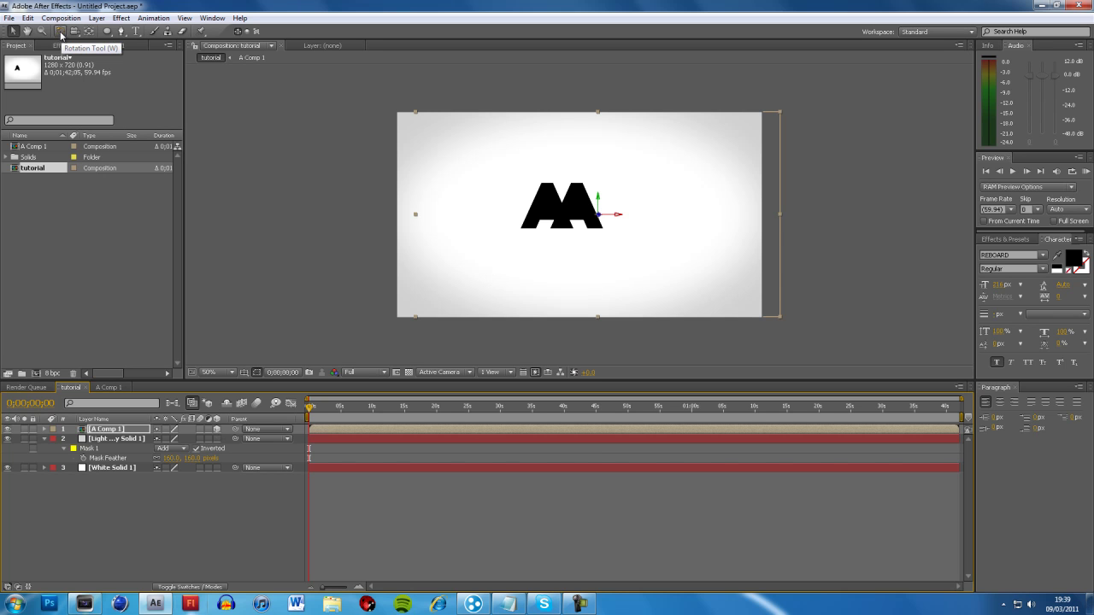
left_click(59, 32)
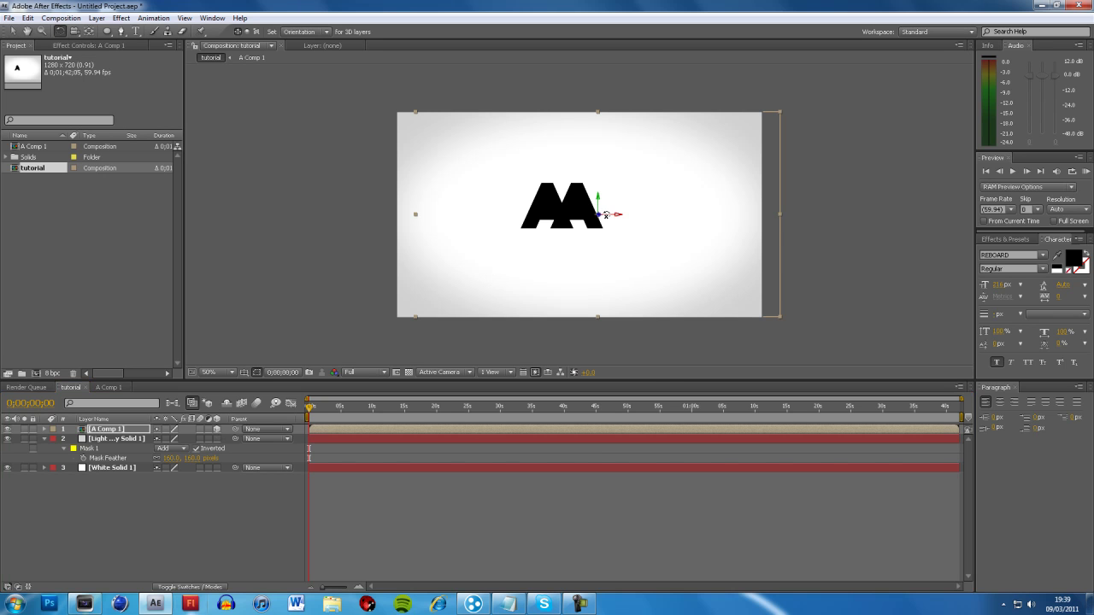
left_click_drag(598, 215, 606, 227)
key("ctrl+z")
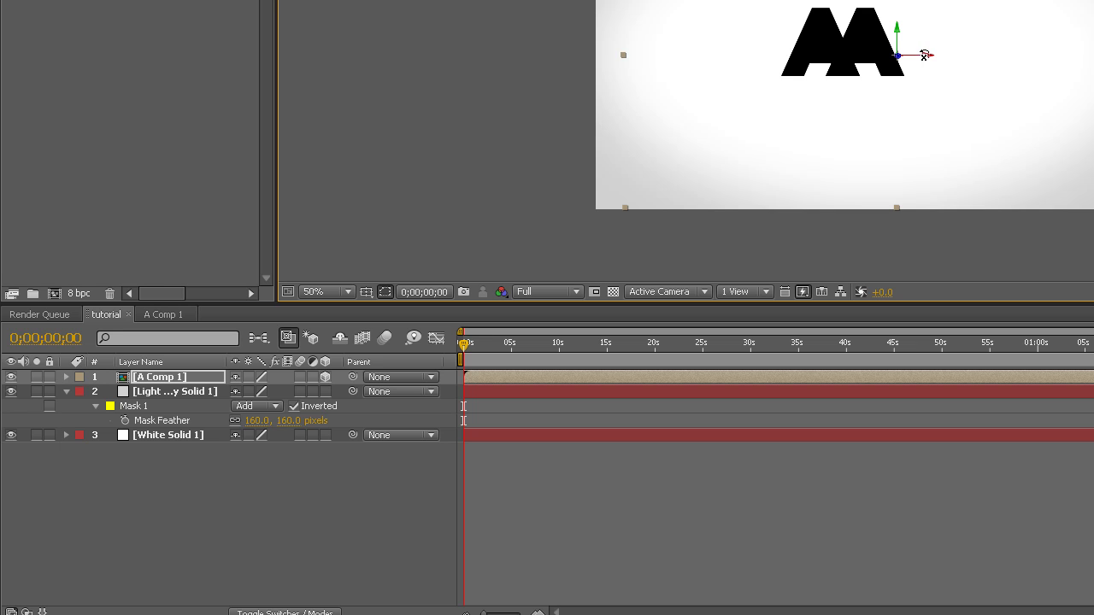
- Move A Comp 1 past the composition's left edge to about -21.6, 336.0 and set a Position keyframe at time 0
left_click(67, 377)
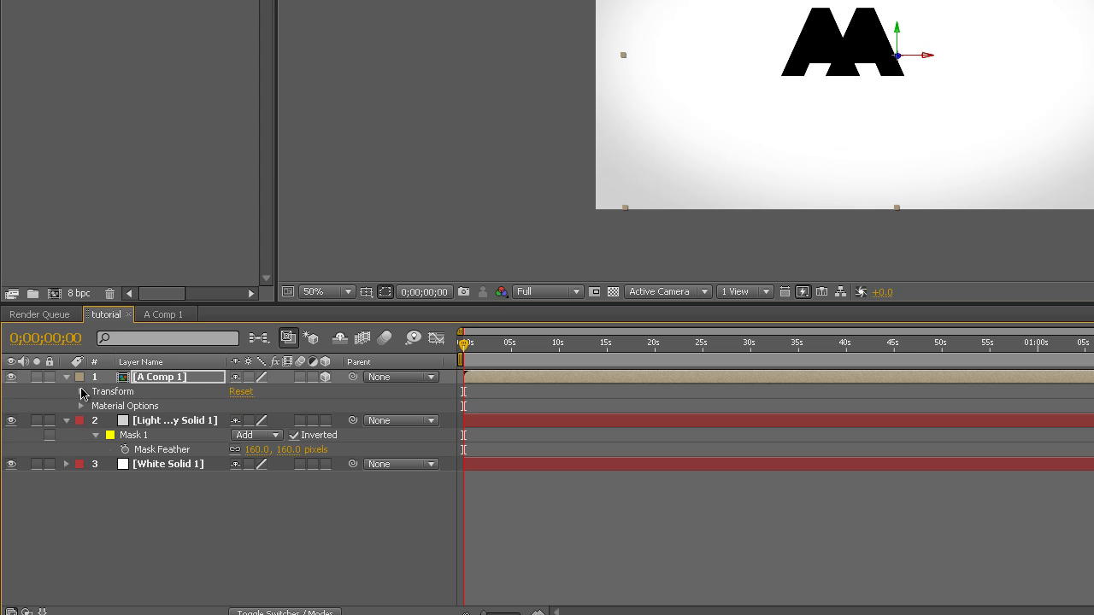
left_click(81, 391)
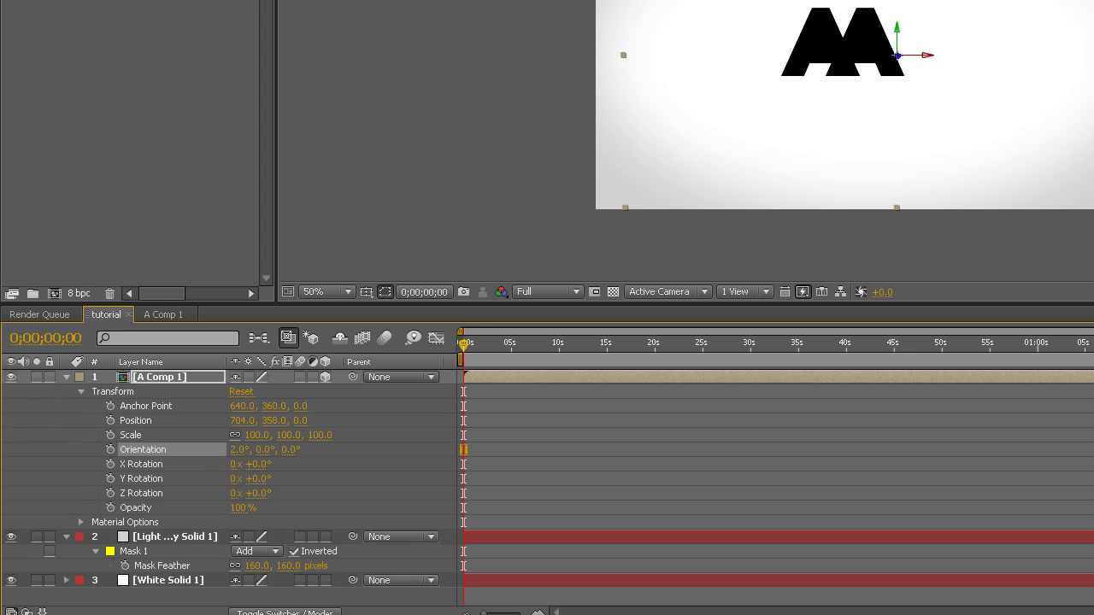
left_click_drag(852, 38, 522, 39)
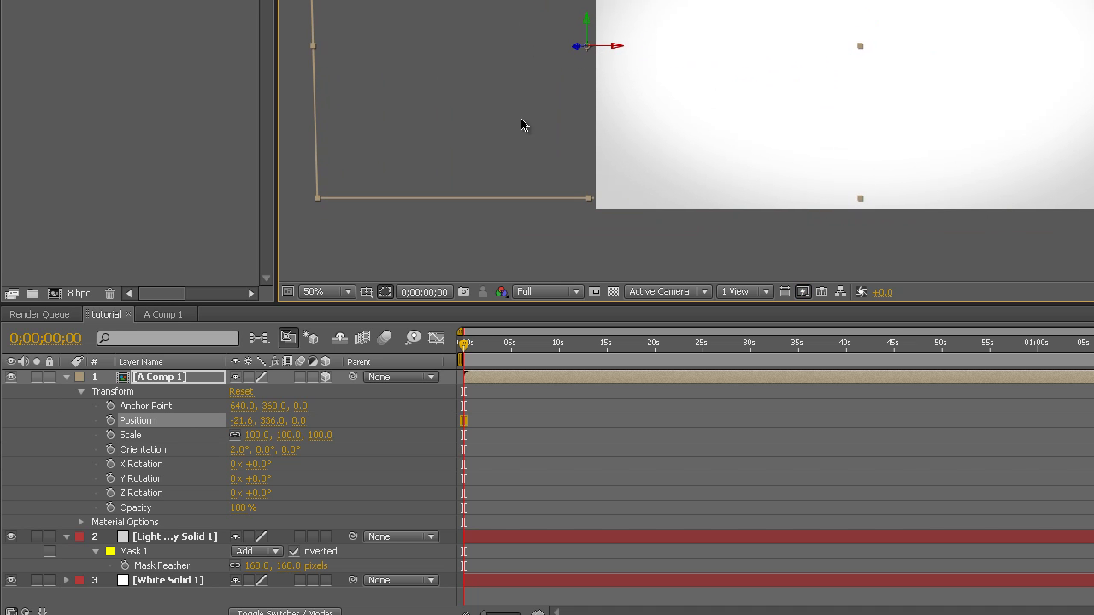
left_click(111, 421)
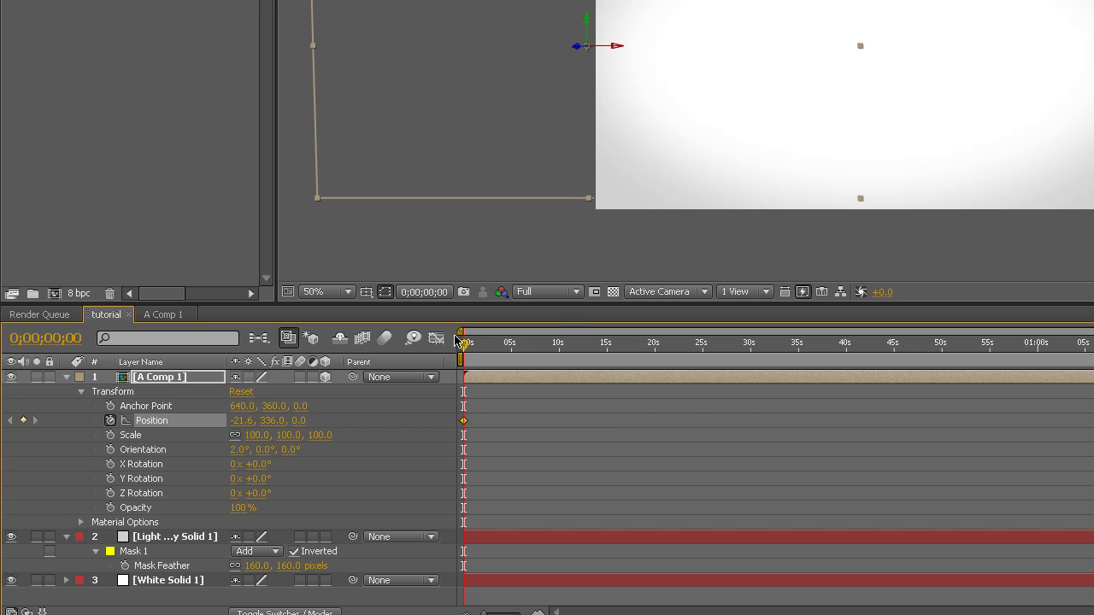
- Add a second Position keyframe just before 3 seconds with A Comp 1 near the center, at about 689.3, 358.0
left_click_drag(460, 344, 489, 343)
left_click_drag(514, 81, 808, 82)
left_click(355, 59)
mouse_move(503, 361)
left_mouse_down()
mouse_move(464, 360)
mouse_move(485, 360)
left_mouse_up()
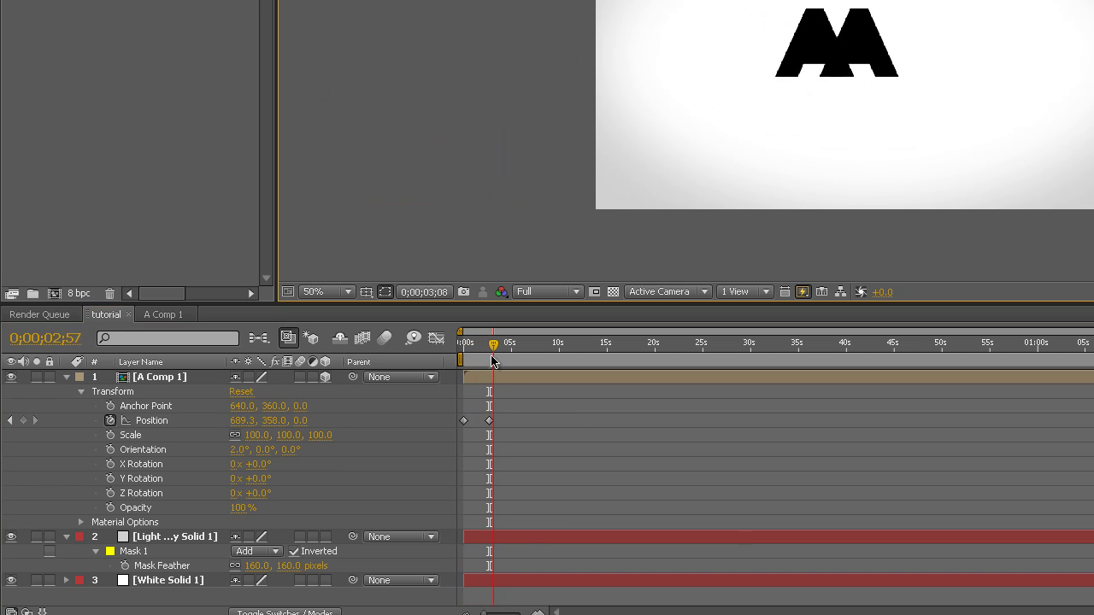
left_click_drag(253, 479, 317, 484)
key("ctrl+z")
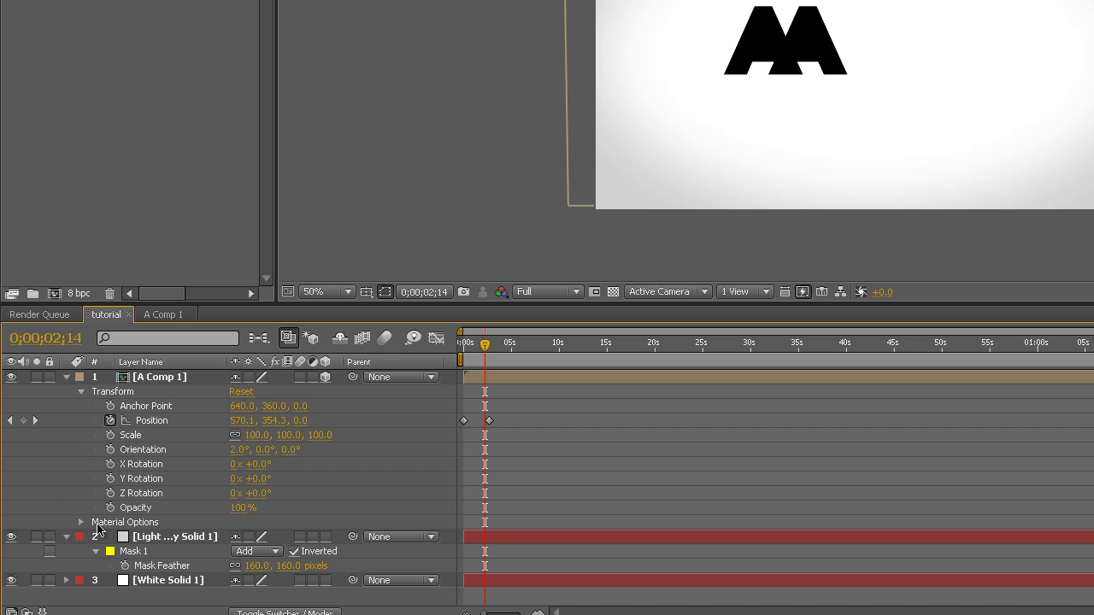
left_click(109, 479)
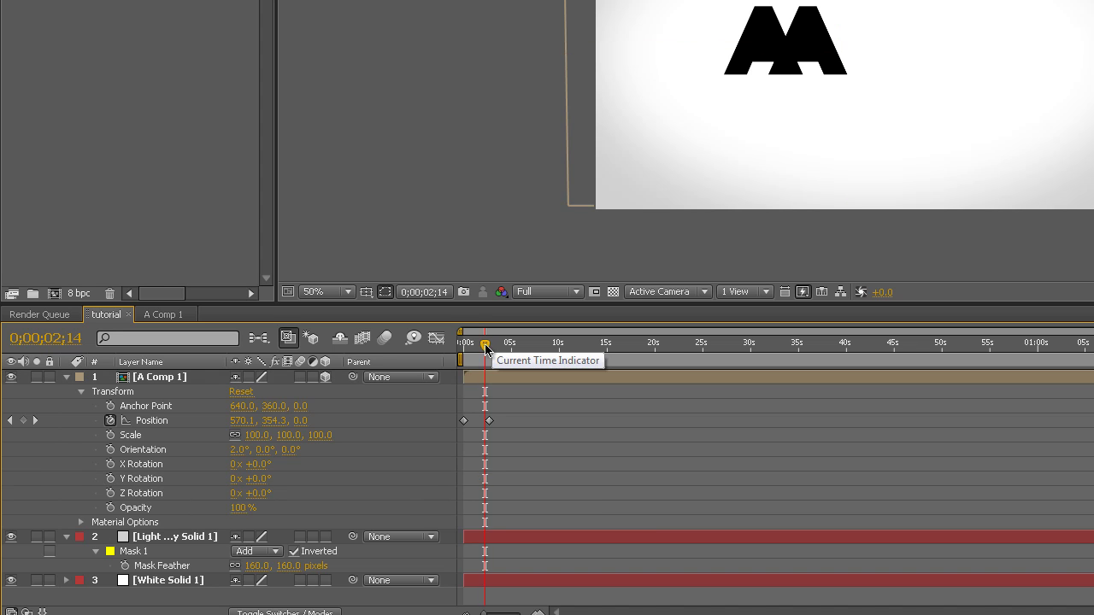
- Set a Y Rotation keyframe of 90° for A Comp 1 at the start of the composition
key("Home")
key("ctrl+z")
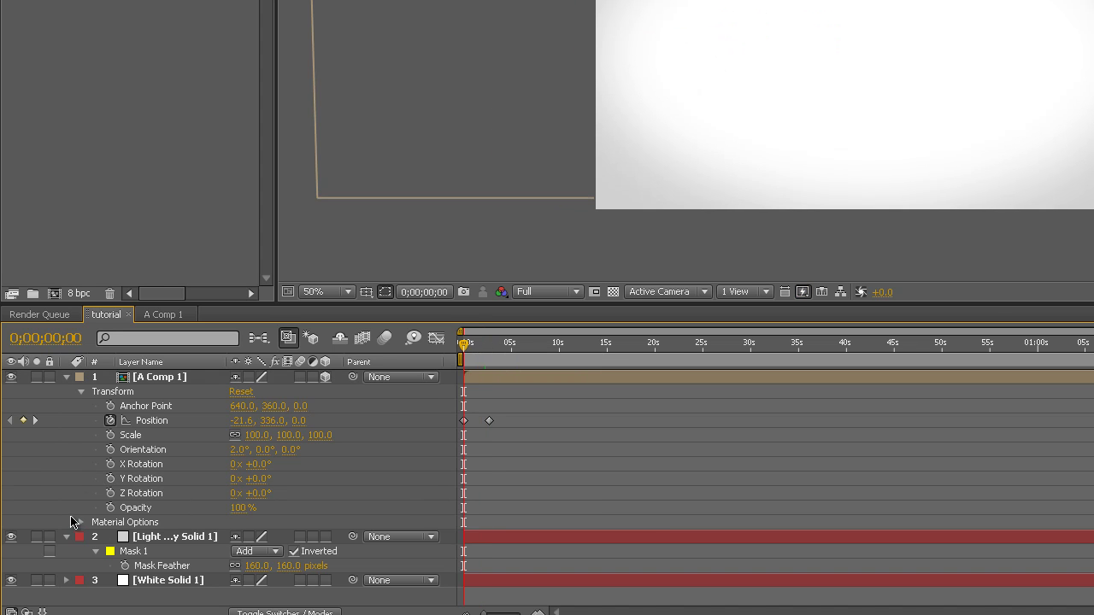
left_click(109, 478)
left_click(259, 478)
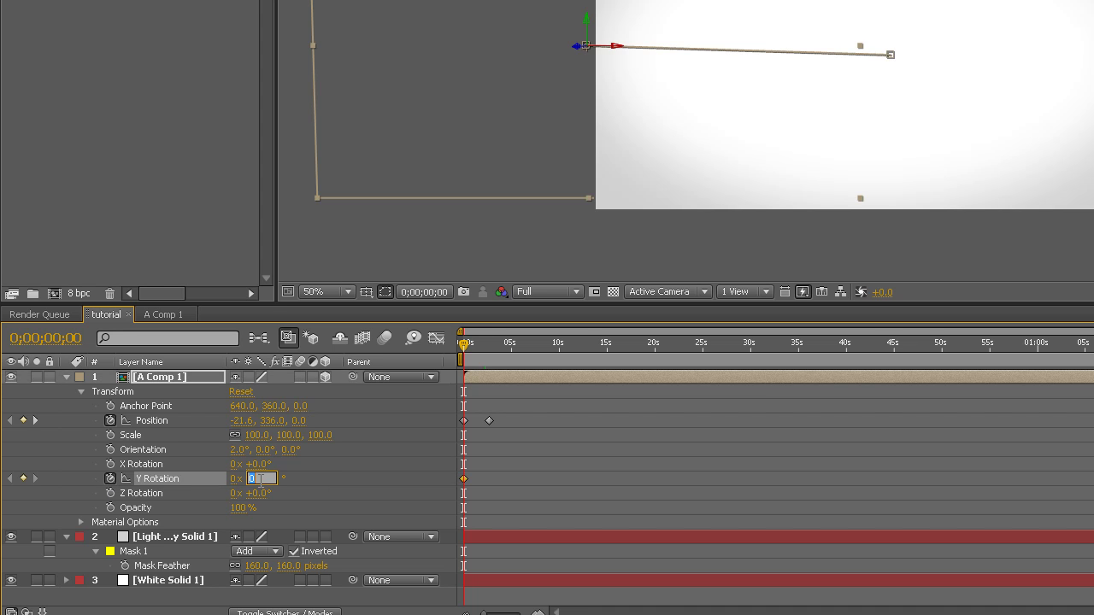
type("90")
key("Return")
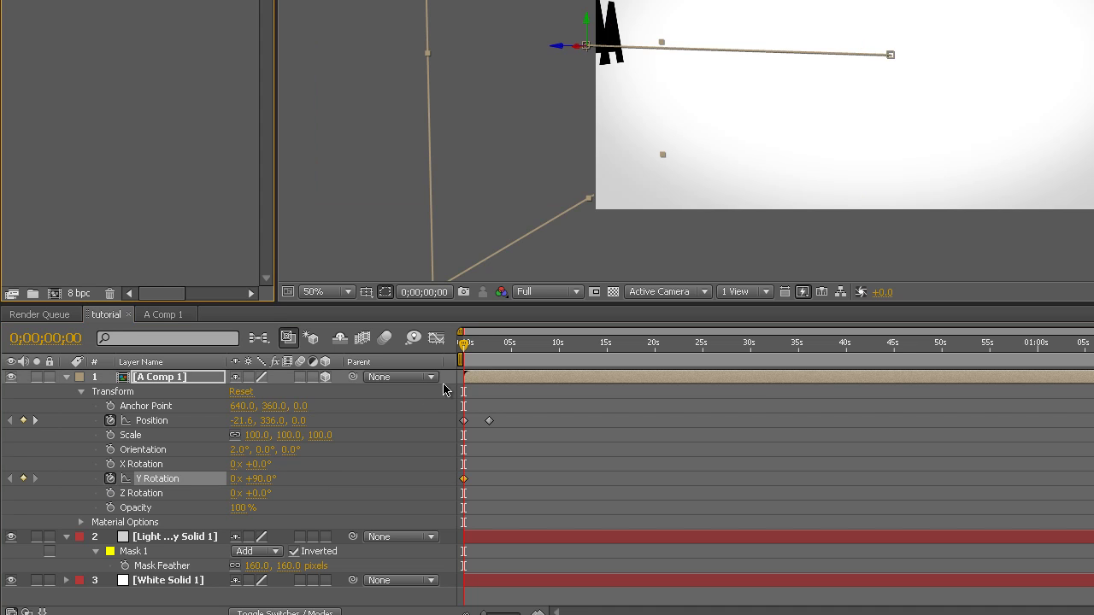
- Add a Y Rotation keyframe of 0° for A Comp 1 at 0;00;02;46 and scrub through the animation
left_click_drag(464, 350, 491, 353)
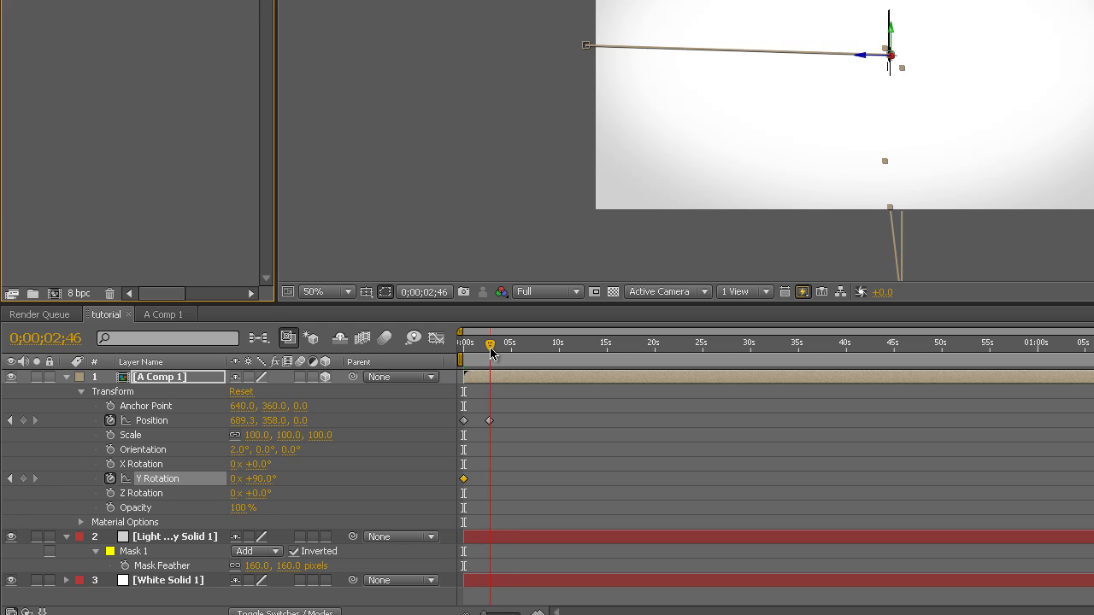
left_click(259, 478)
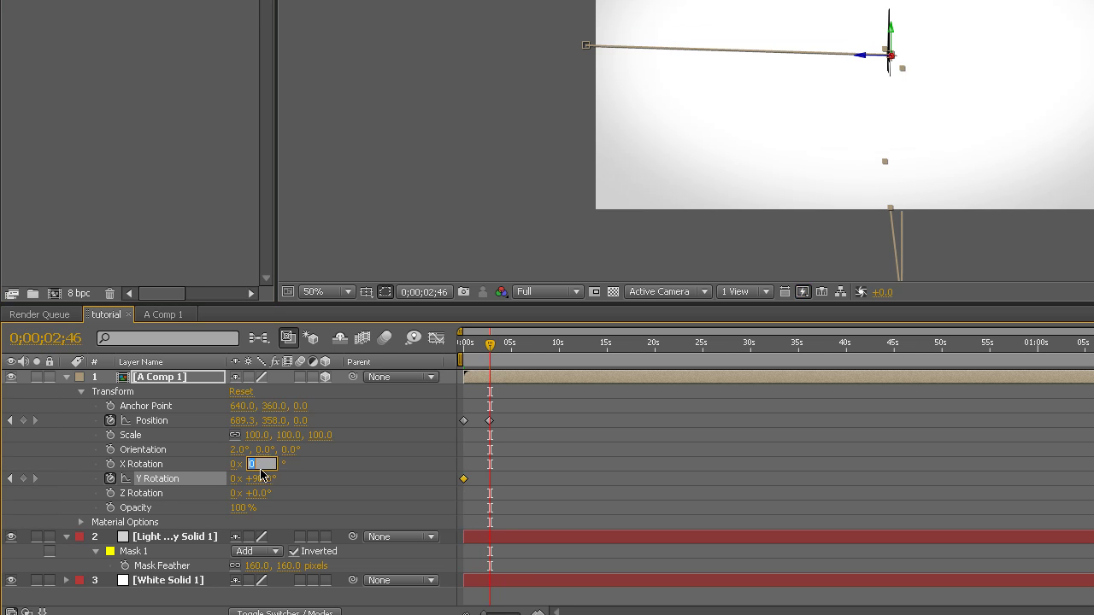
type("0")
key("Return")
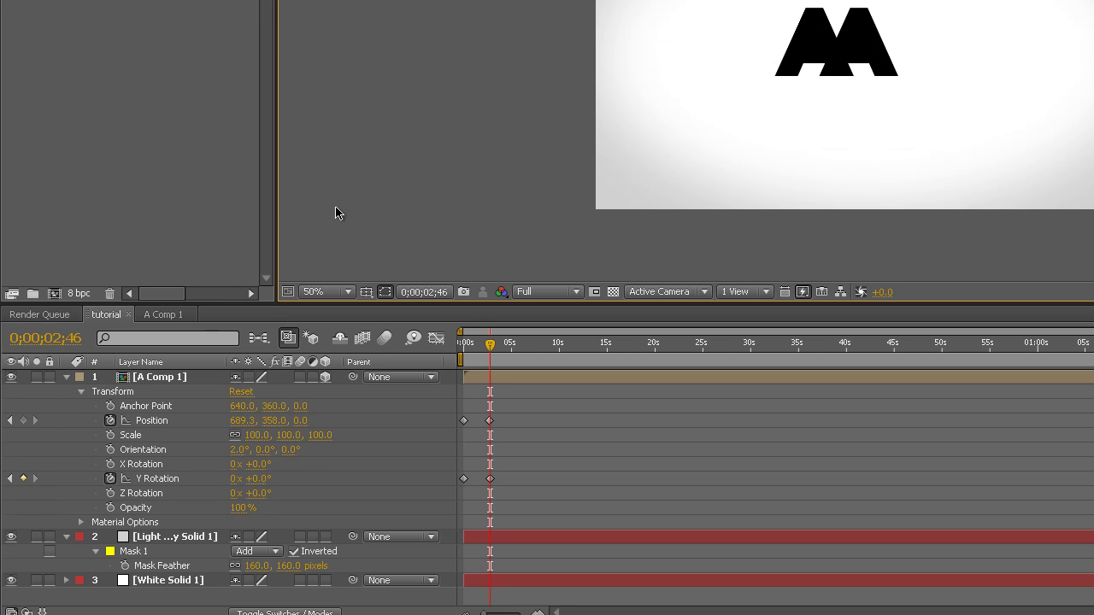
mouse_move(489, 345)
left_mouse_down()
mouse_move(458, 351)
mouse_move(490, 350)
left_mouse_up()
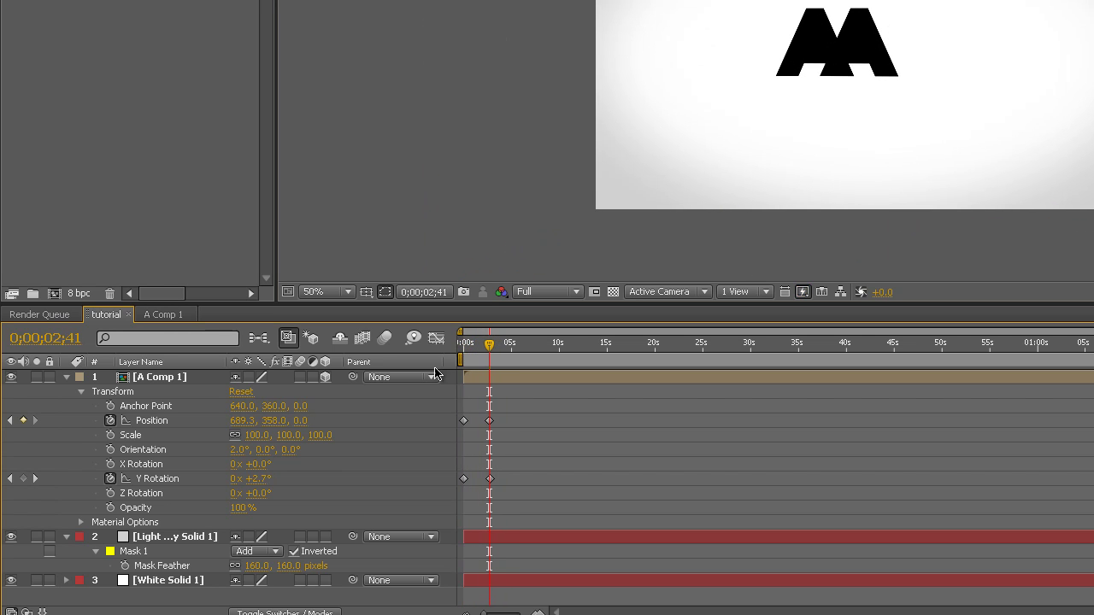
- Create a red 1280 x 720 px solid named Red Solid 1 in the tutorial composition
left_click(169, 379)
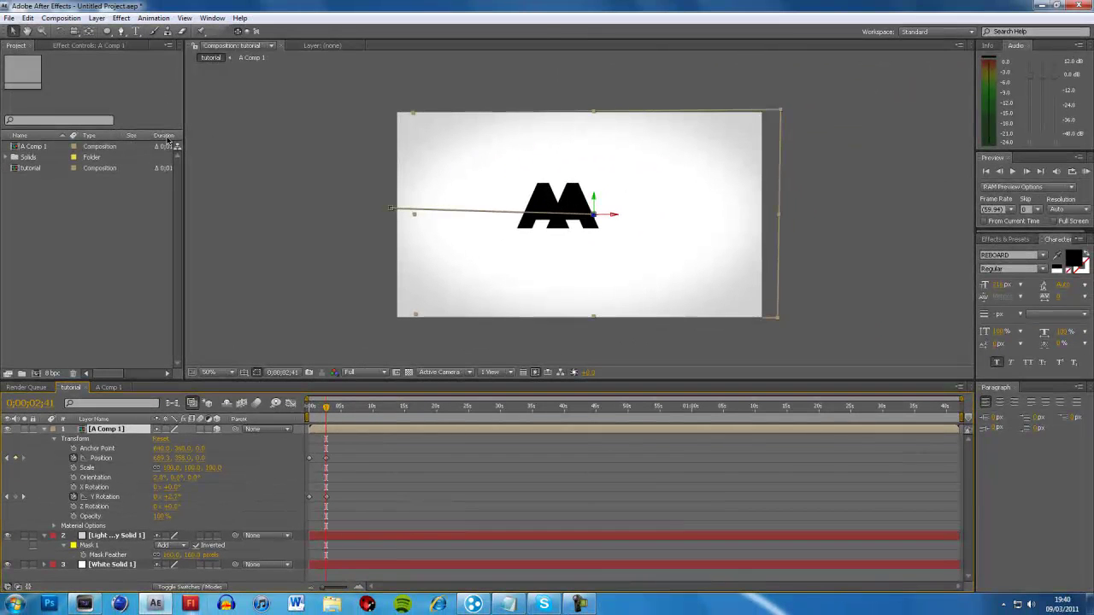
left_click(204, 146)
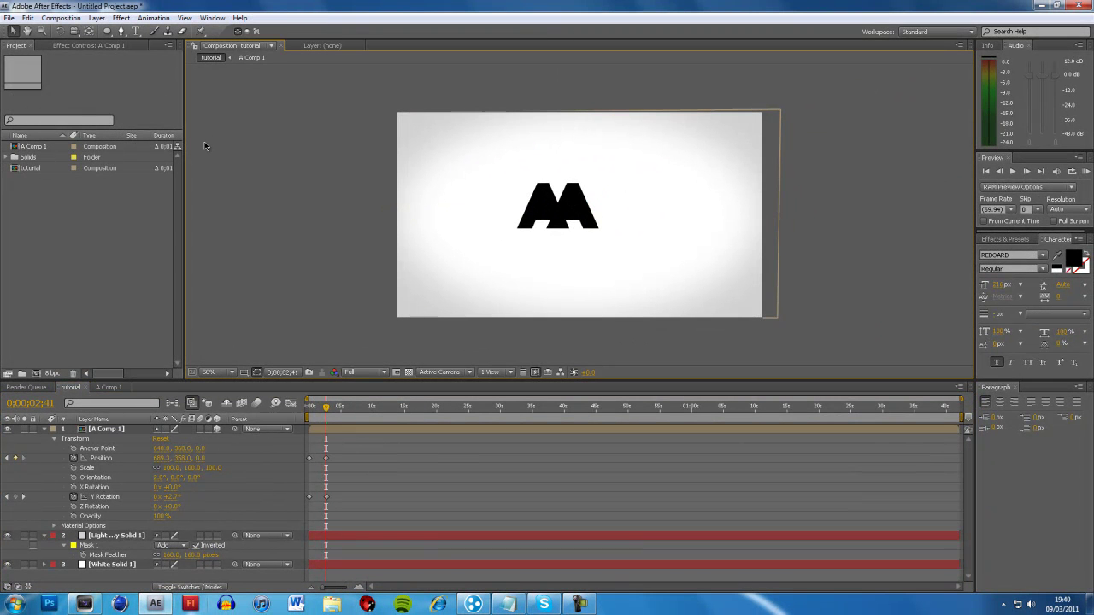
left_click(96, 18)
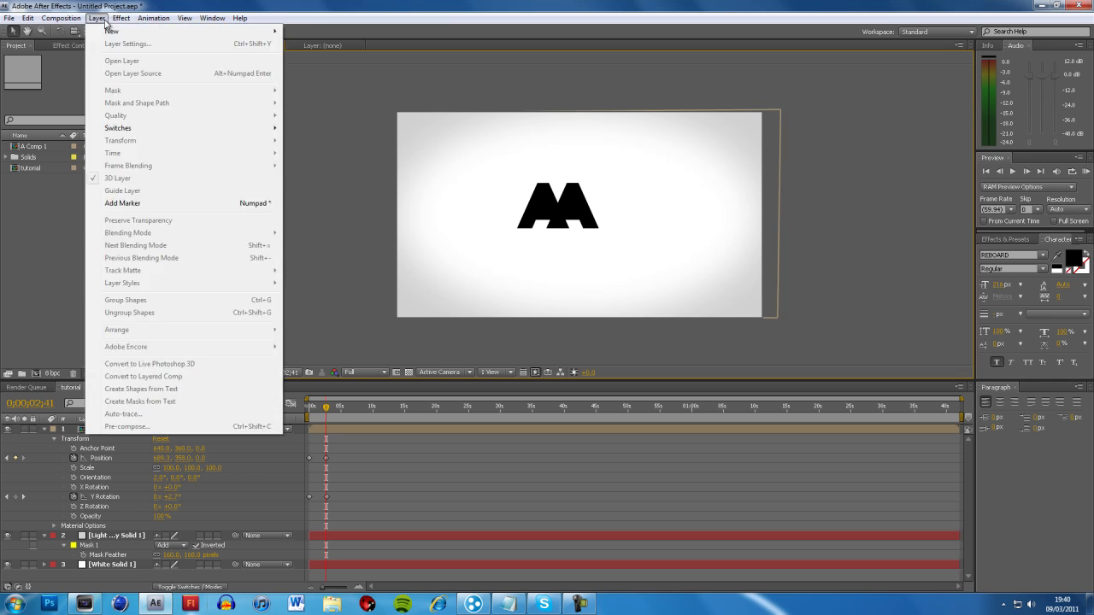
left_click(96, 18)
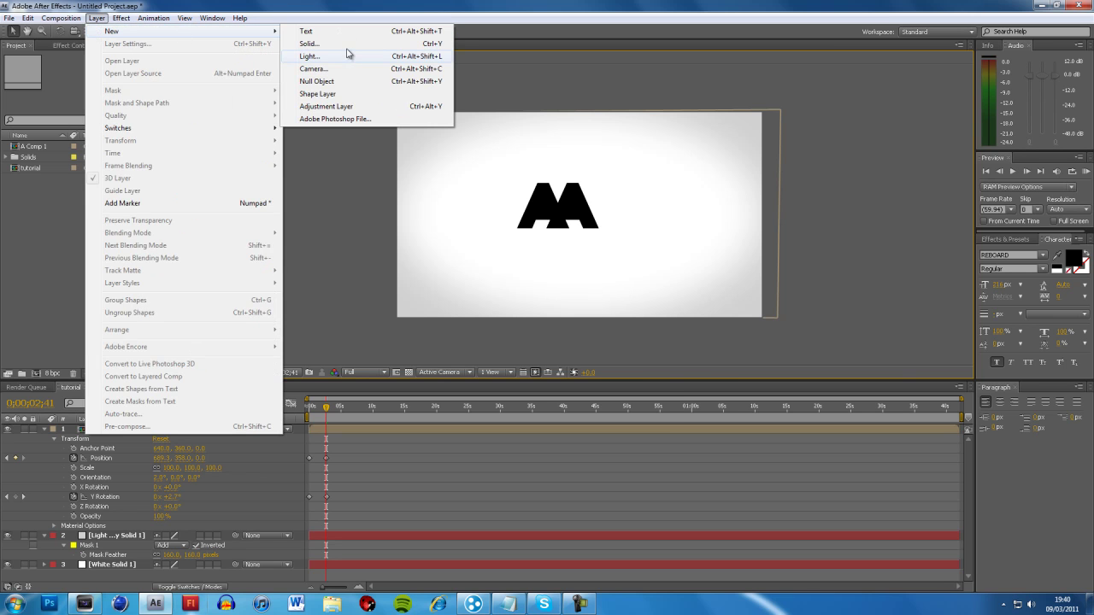
left_click(307, 41)
left_click(538, 370)
left_click(538, 243)
left_click(660, 232)
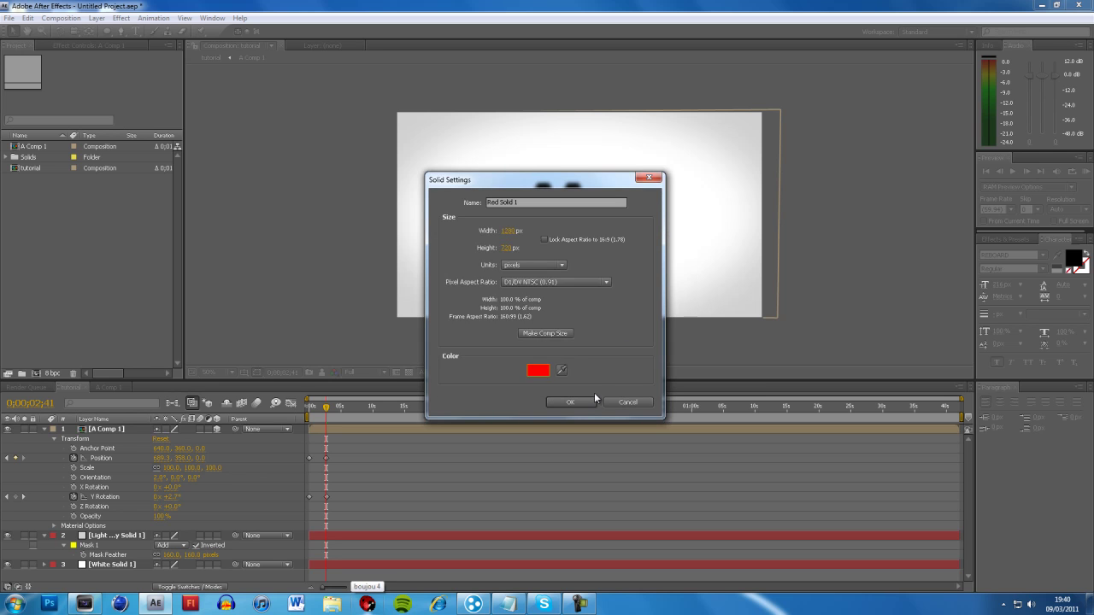
left_click(571, 403)
left_click_drag(106, 31, 150, 35)
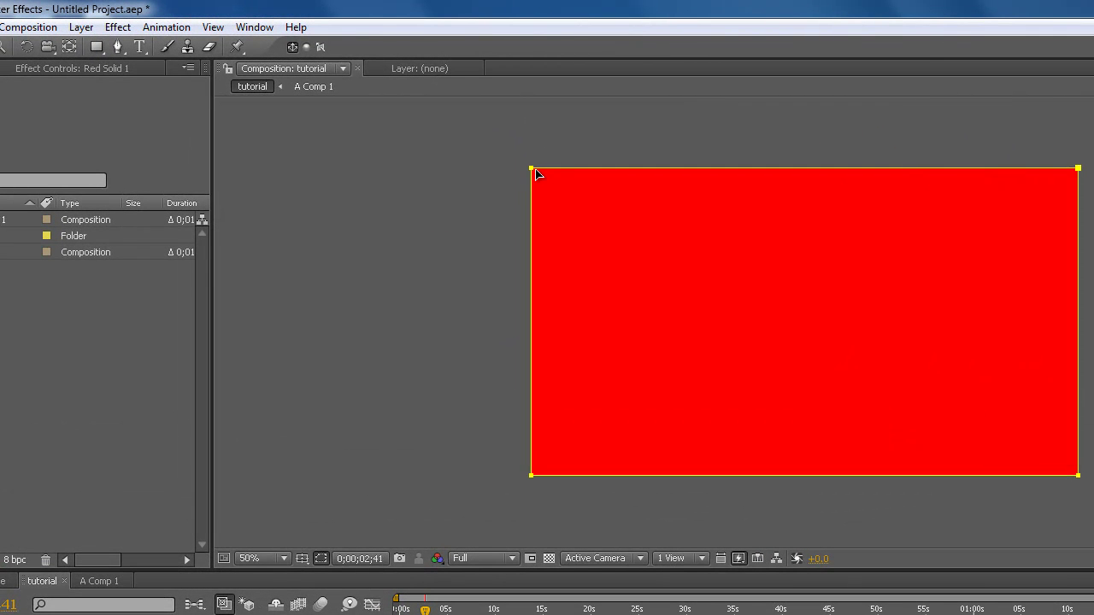
left_click_drag(536, 174, 572, 193)
key("ctrl+z")
- Undo the red solid's displacement, mask the solid to a nearly square rectangle and move it toward the middle of the frame
left_click(103, 46)
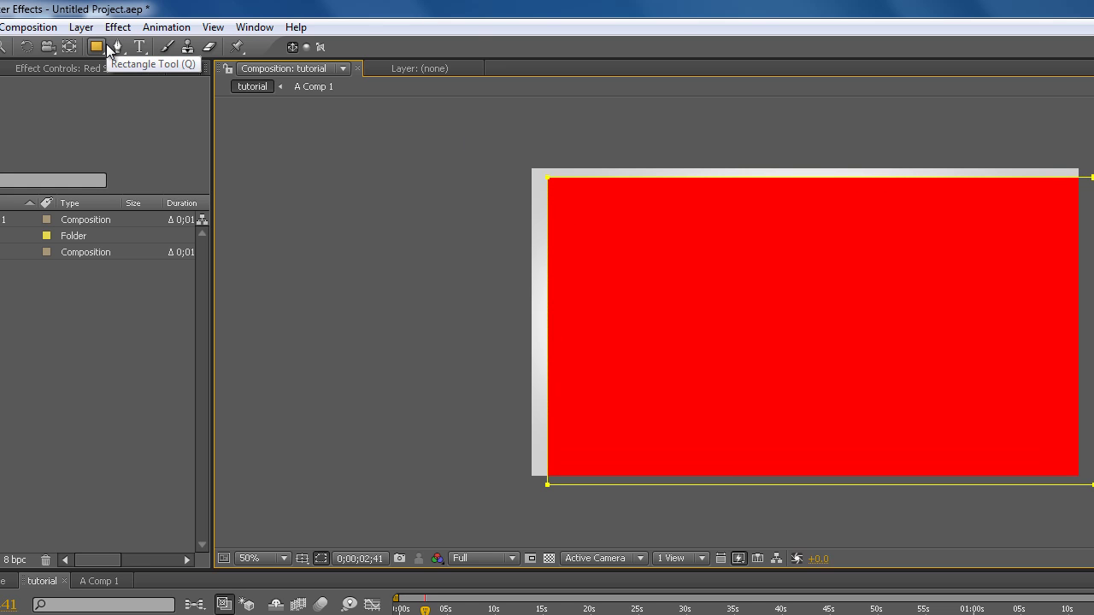
key("ctrl+z")
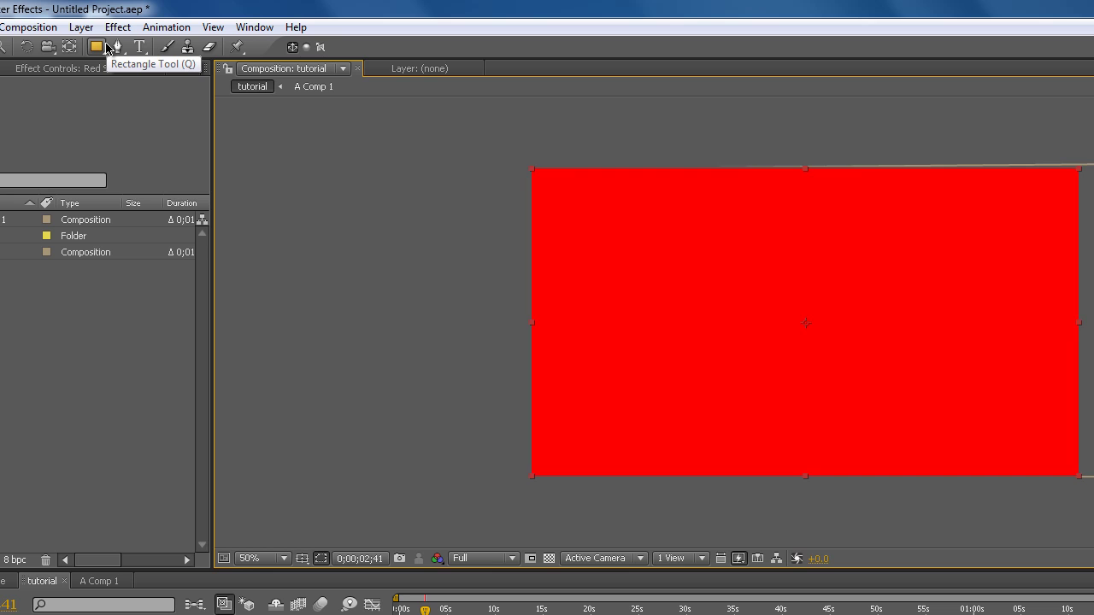
mouse_move(660, 247)
left_mouse_down()
mouse_move(744, 300)
mouse_move(764, 342)
mouse_move(832, 402)
left_mouse_up()
key("v")
left_click_drag(695, 308, 735, 300)
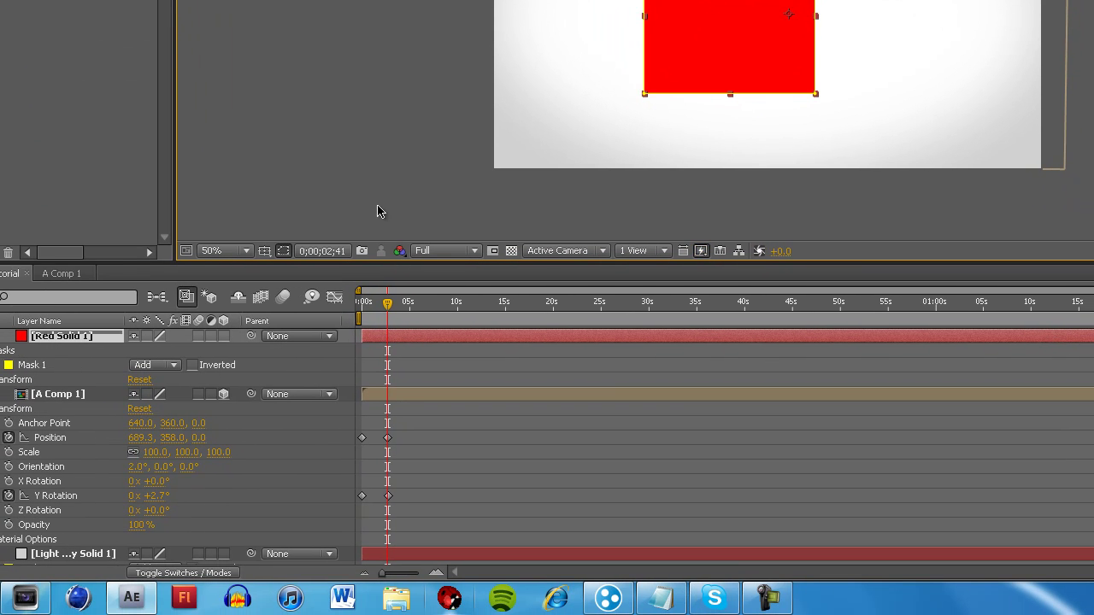
- Place Red Solid 1 beneath A Comp 1 in the layer order and position the red square behind the double-A logo, extending higher above it
left_click_drag(58, 570, 60, 547)
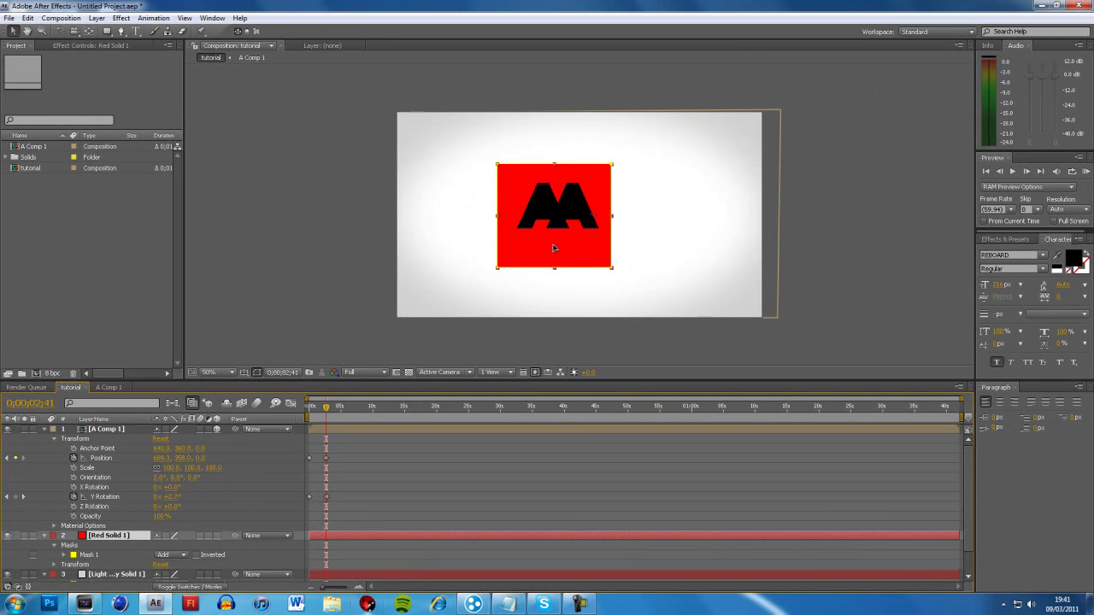
left_click_drag(553, 247, 559, 238)
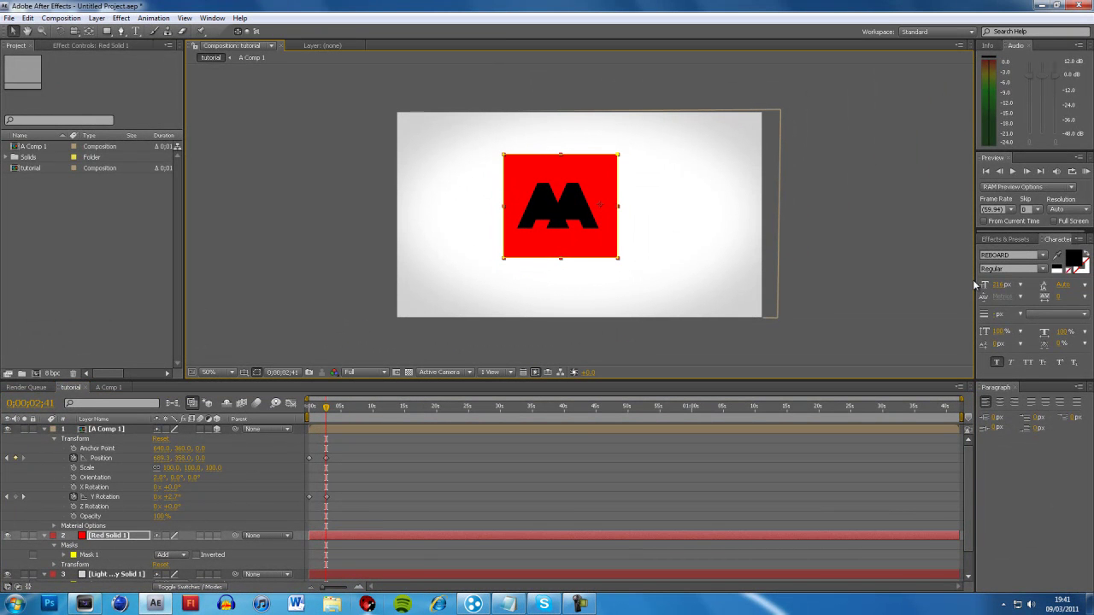
left_click(594, 243)
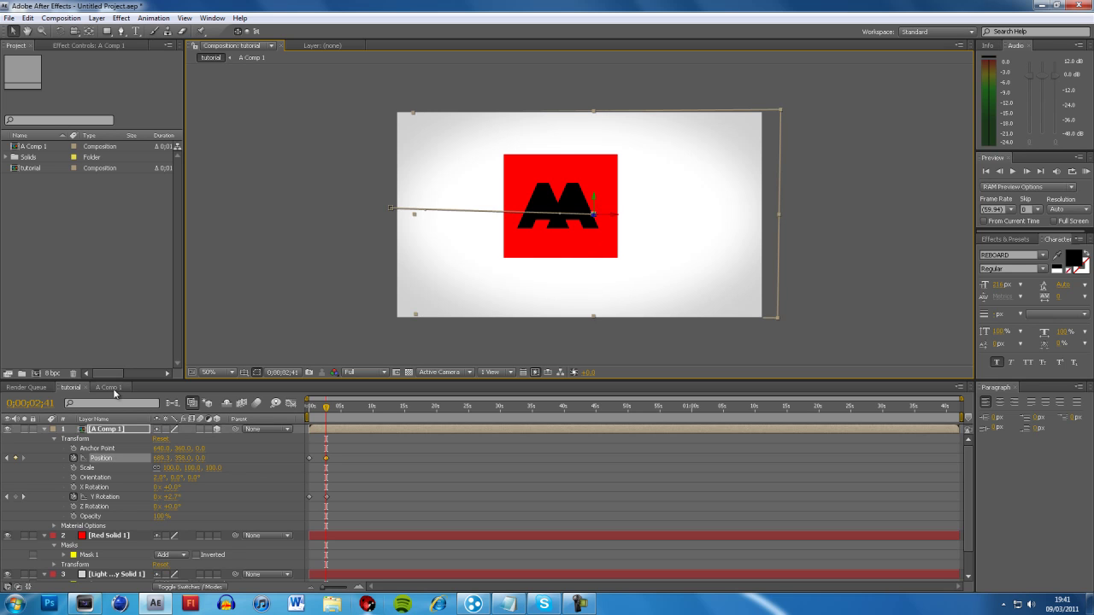
left_click(111, 536)
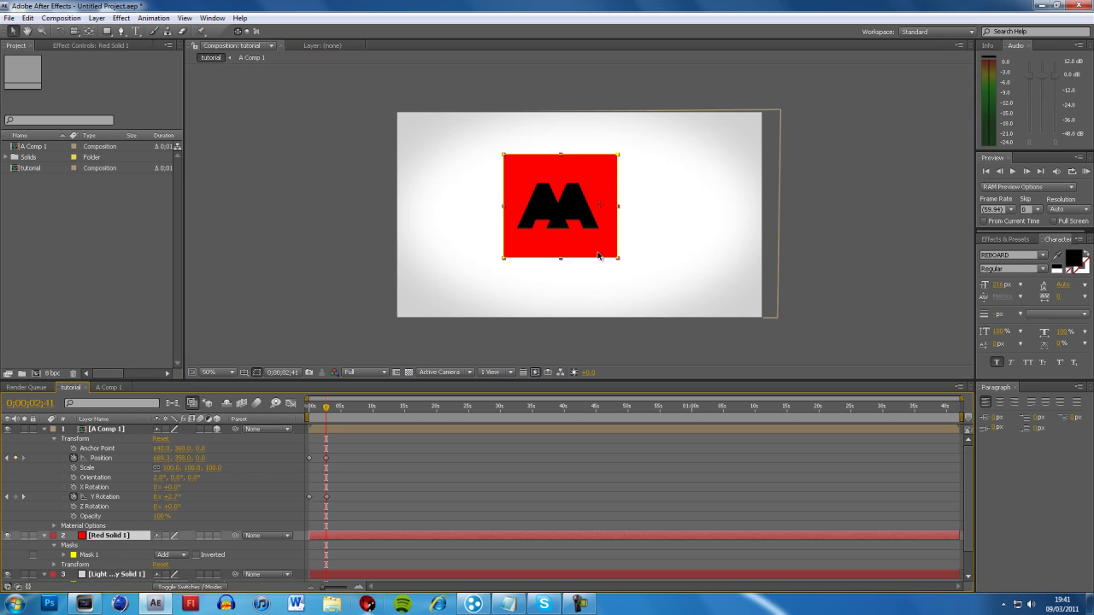
left_click_drag(599, 245, 597, 237)
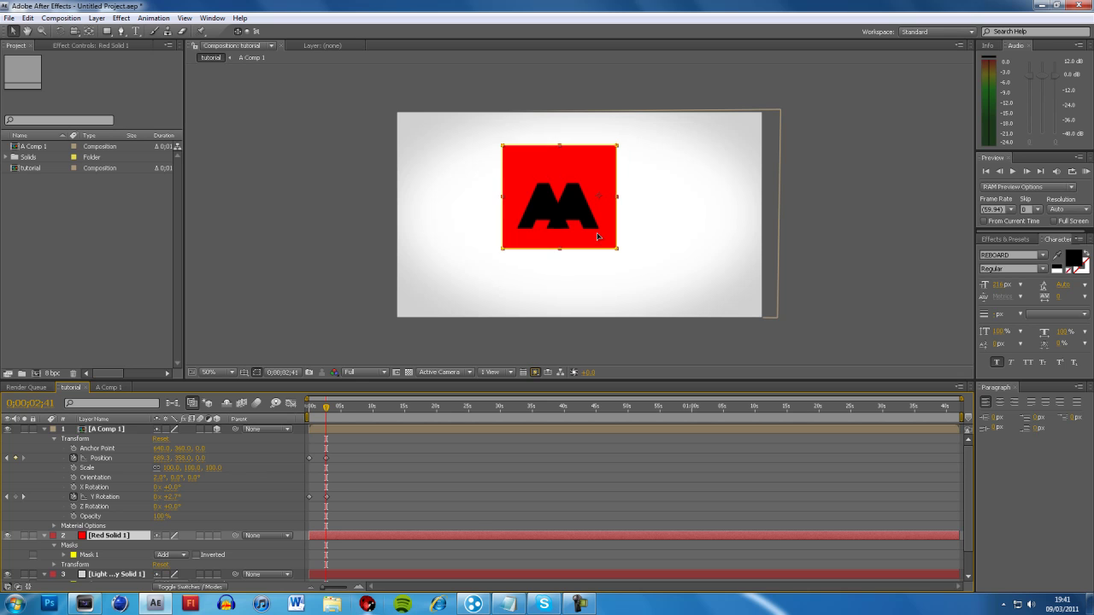
key("Return")
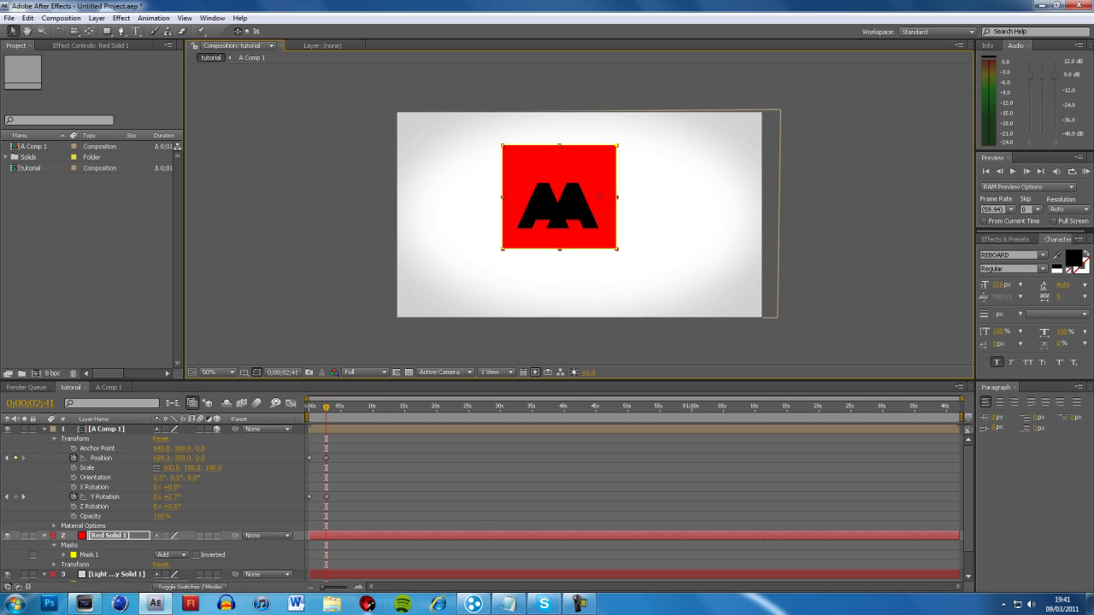
- Apply the Scribble effect to Red Solid 1 and set its Composite option to Reveal Original Image
left_click(121, 18)
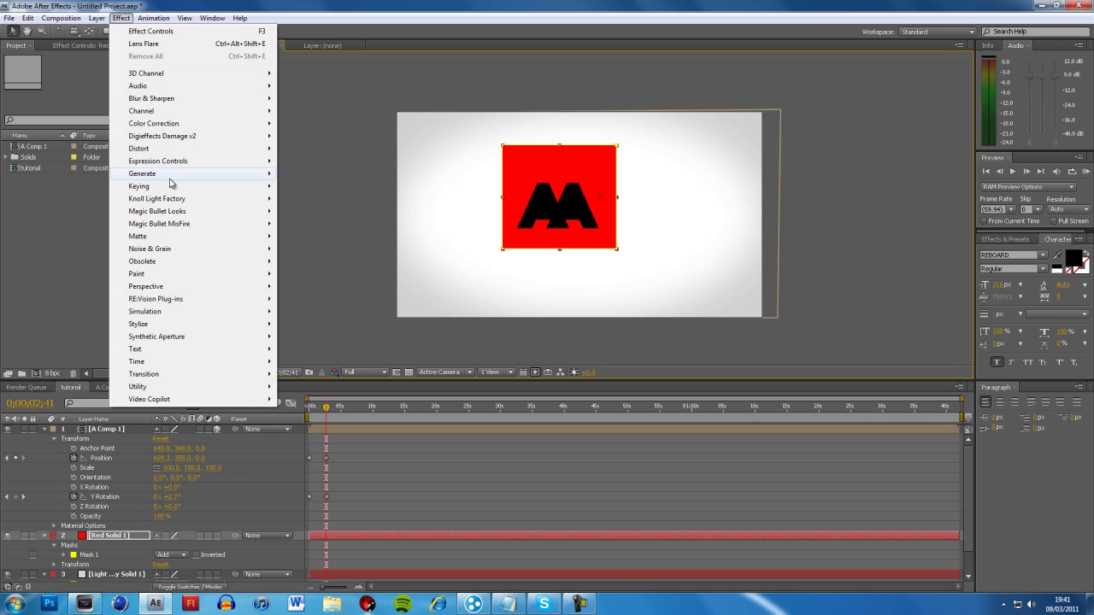
mouse_move(168, 178)
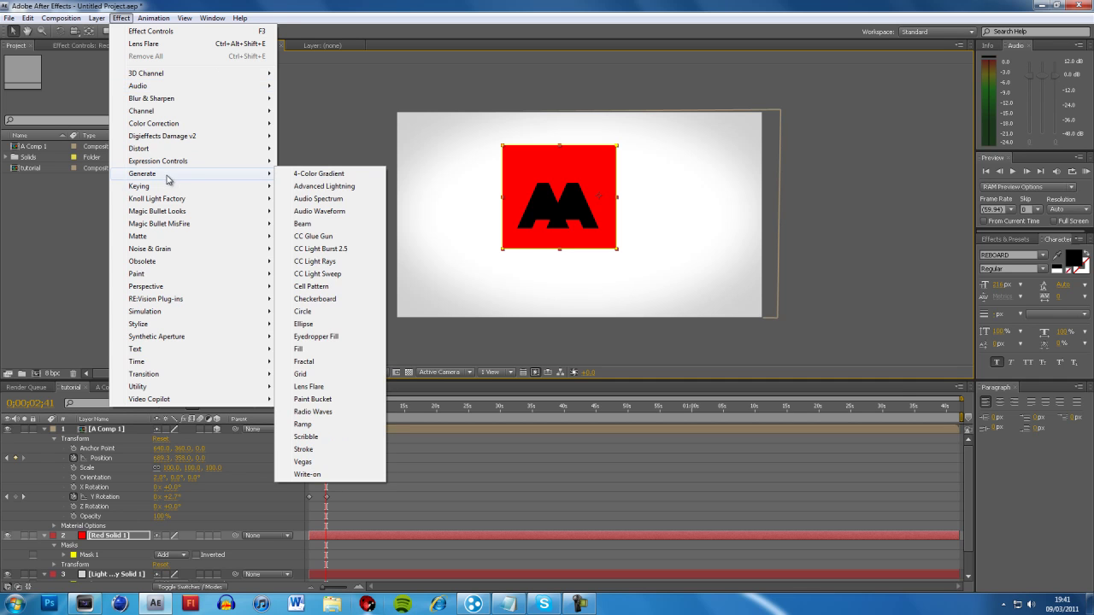
left_click(313, 437)
left_click(111, 232)
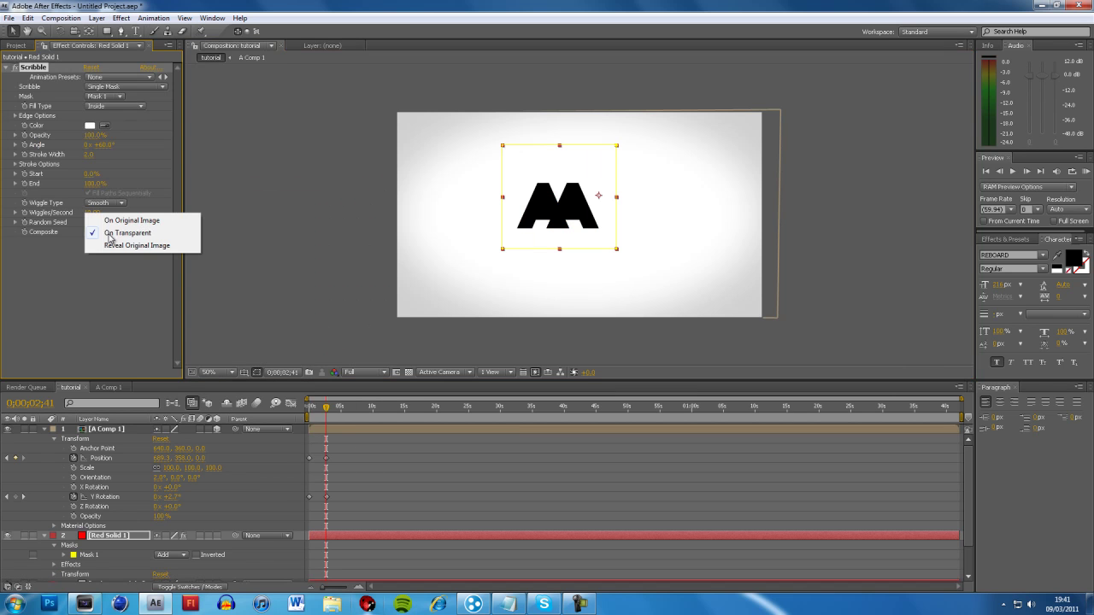
left_click(110, 243)
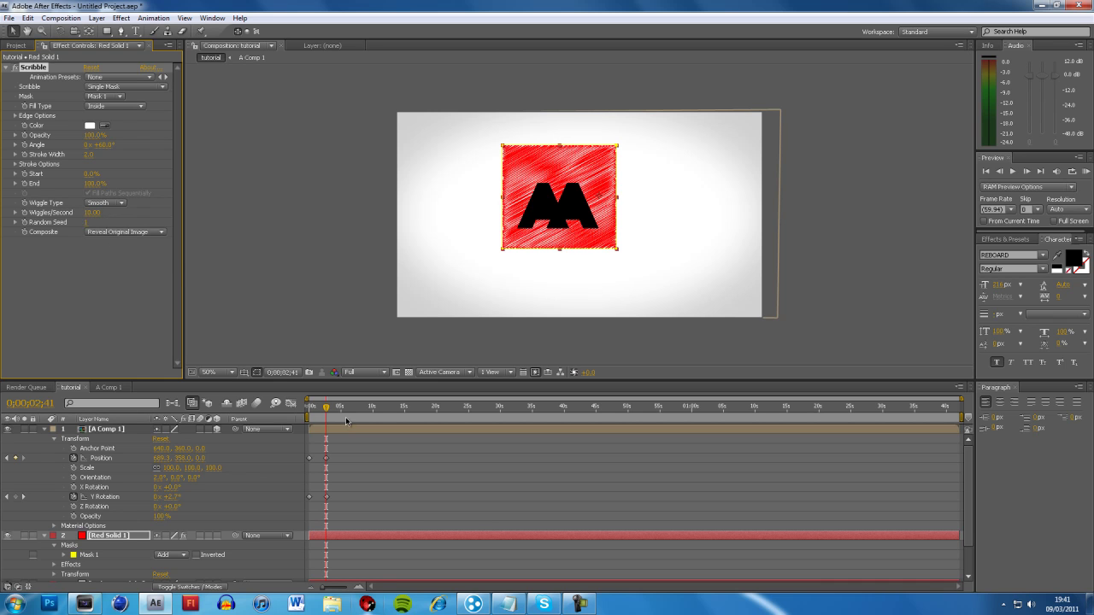
- Preview the red square's scribble animation between about 3 and 5 seconds, examining the strokes up close
left_click_drag(326, 407, 337, 408)
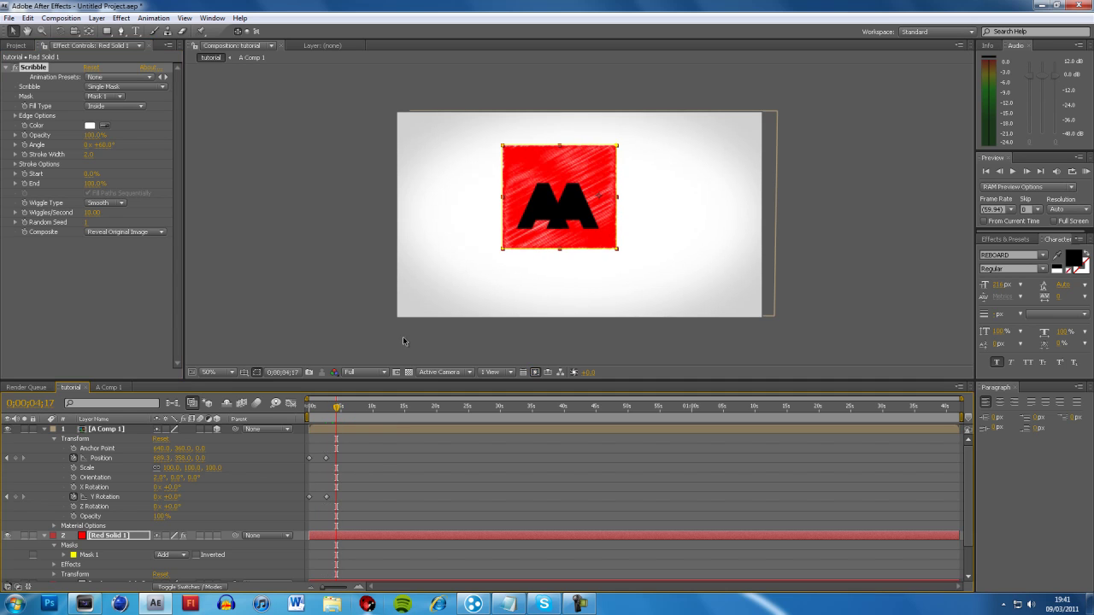
scroll(554, 237, "up", 2)
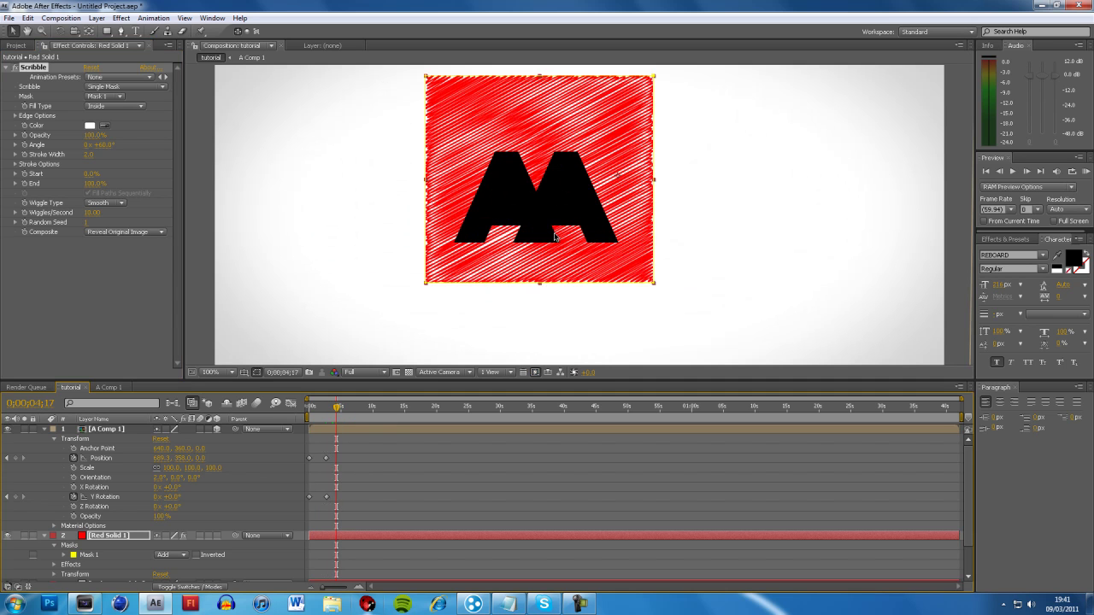
left_click(275, 285)
left_click(200, 329)
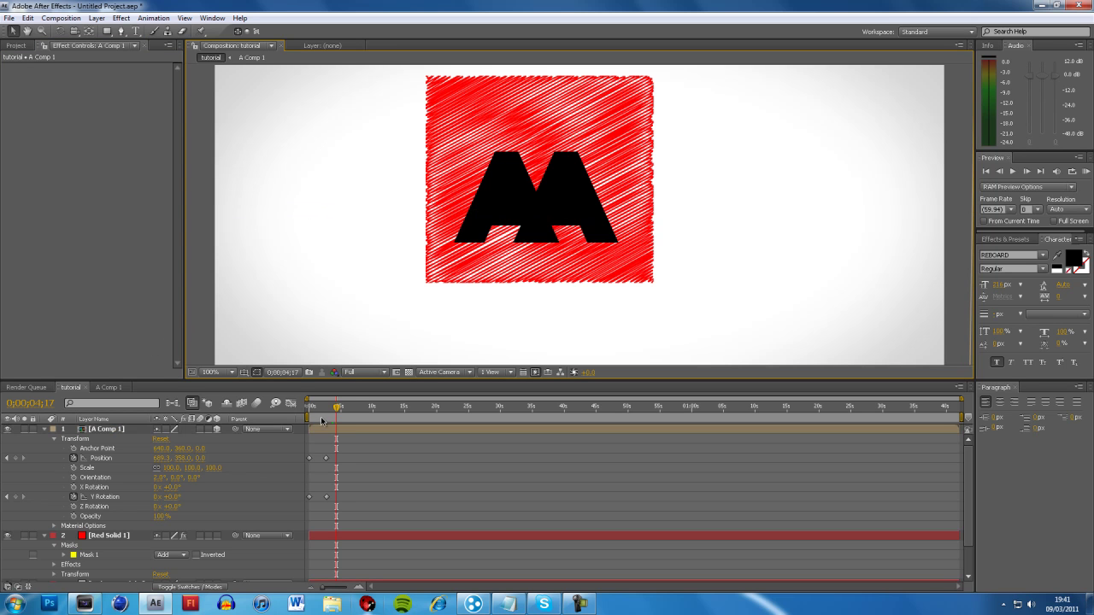
key("space")
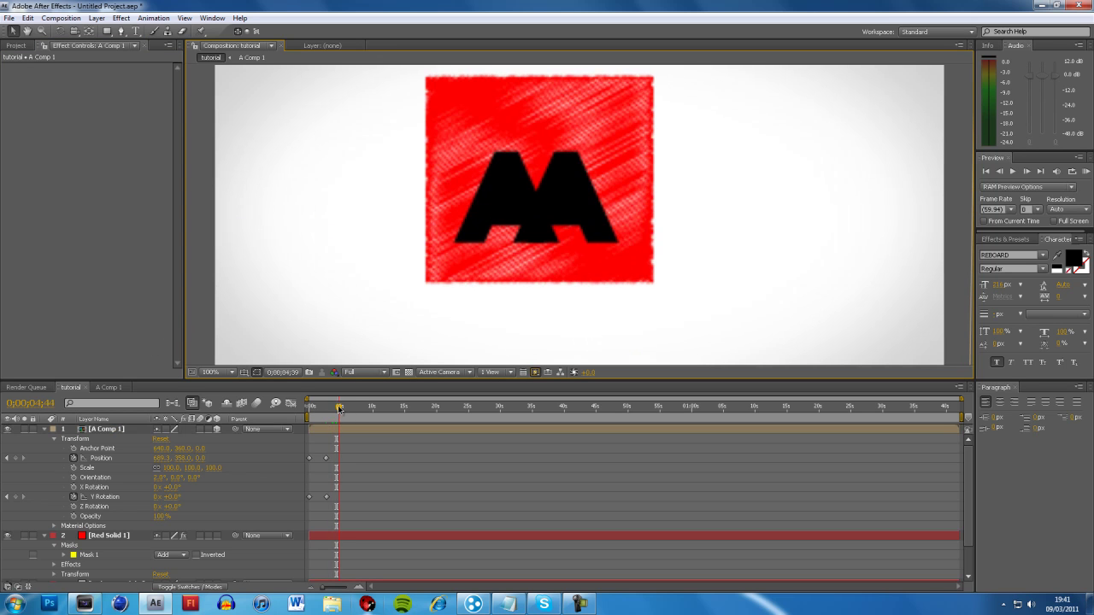
left_click(333, 408)
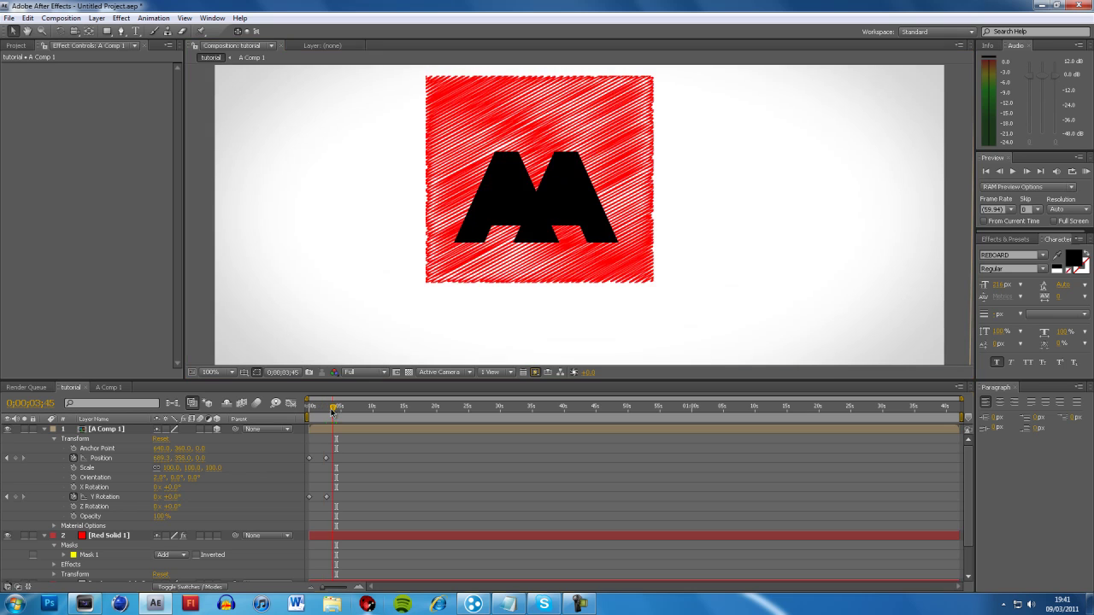
scroll(275, 336, "down", 2)
left_click(522, 229)
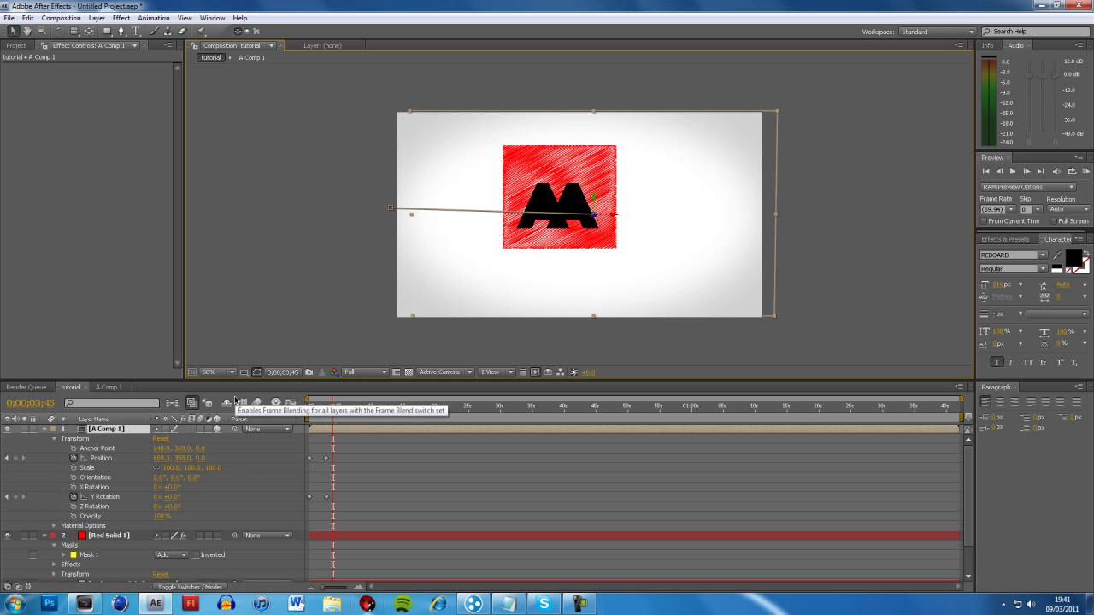
- Create a gray 1280 x 720 px solid named Pale Gray-Red Solid 1 in the tutorial composition
left_click(24, 46)
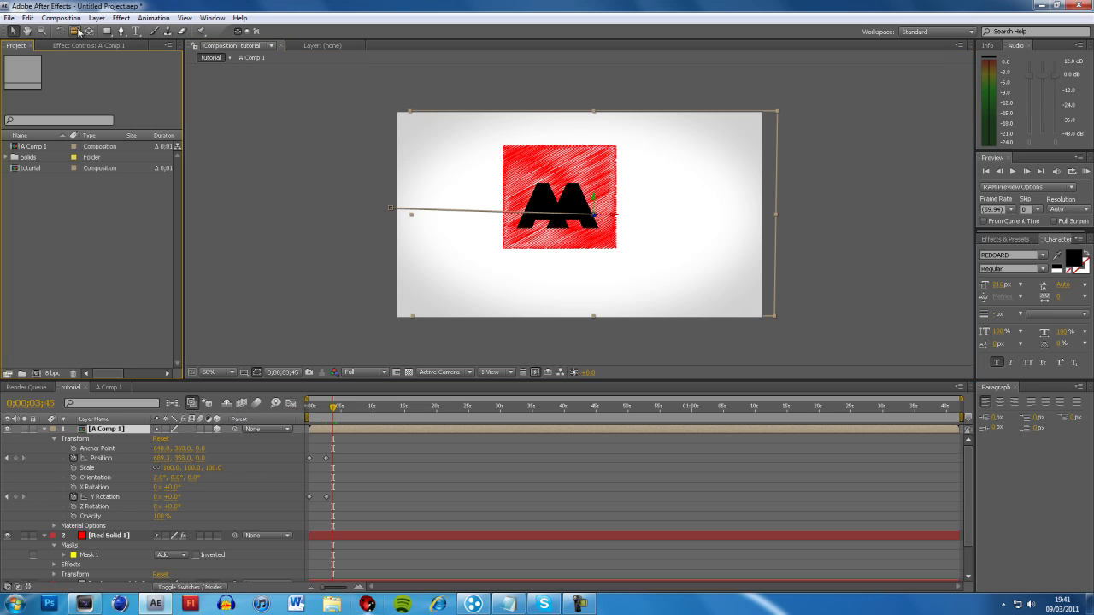
left_click(96, 20)
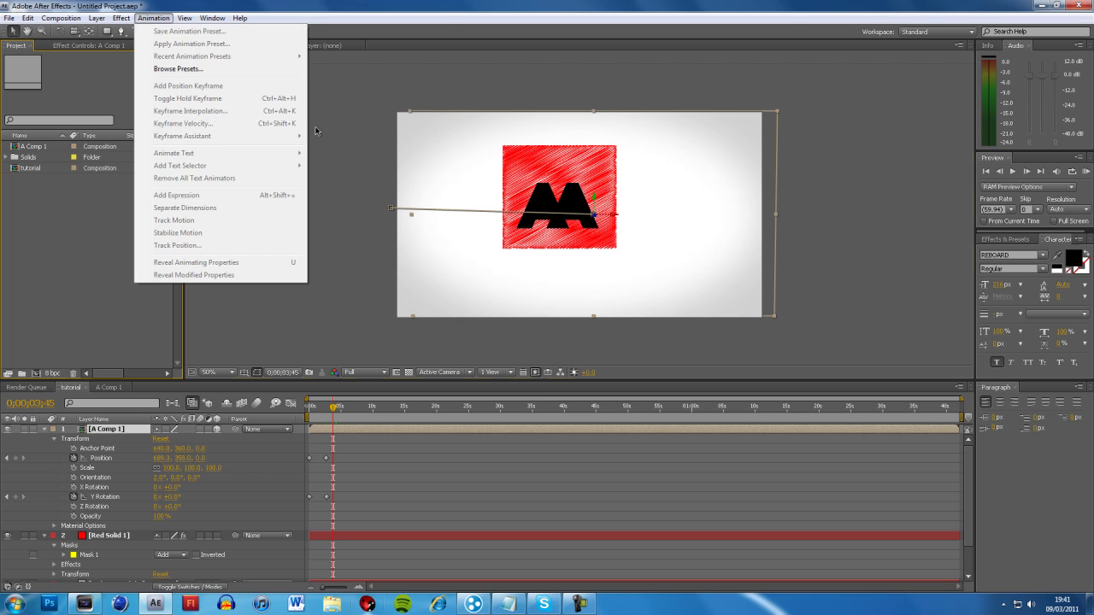
left_click(49, 7)
left_click(97, 18)
mouse_move(110, 29)
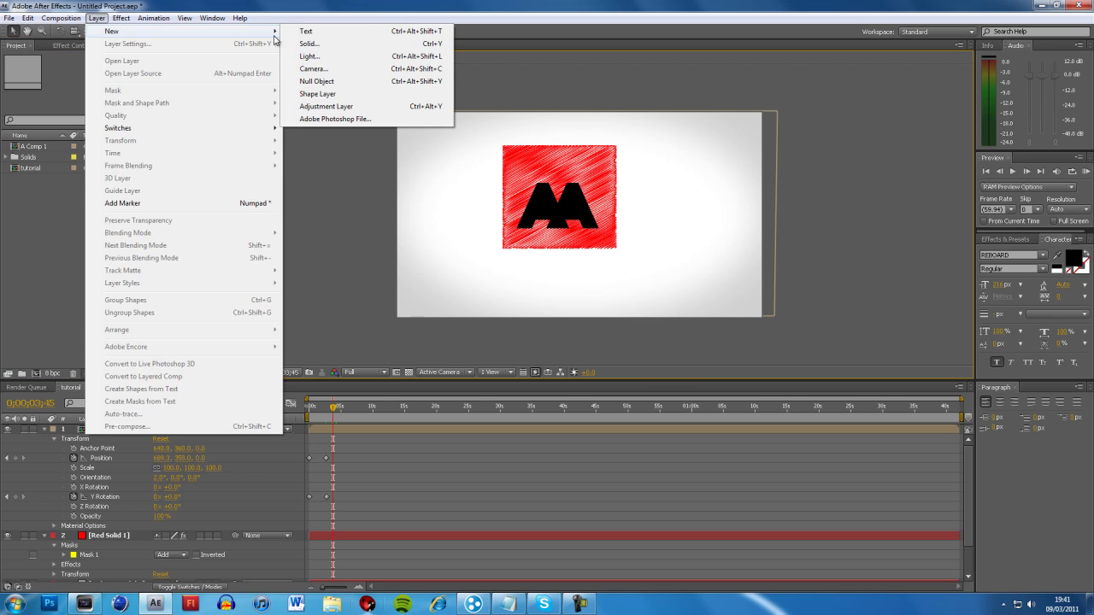
left_click(300, 49)
left_click(536, 371)
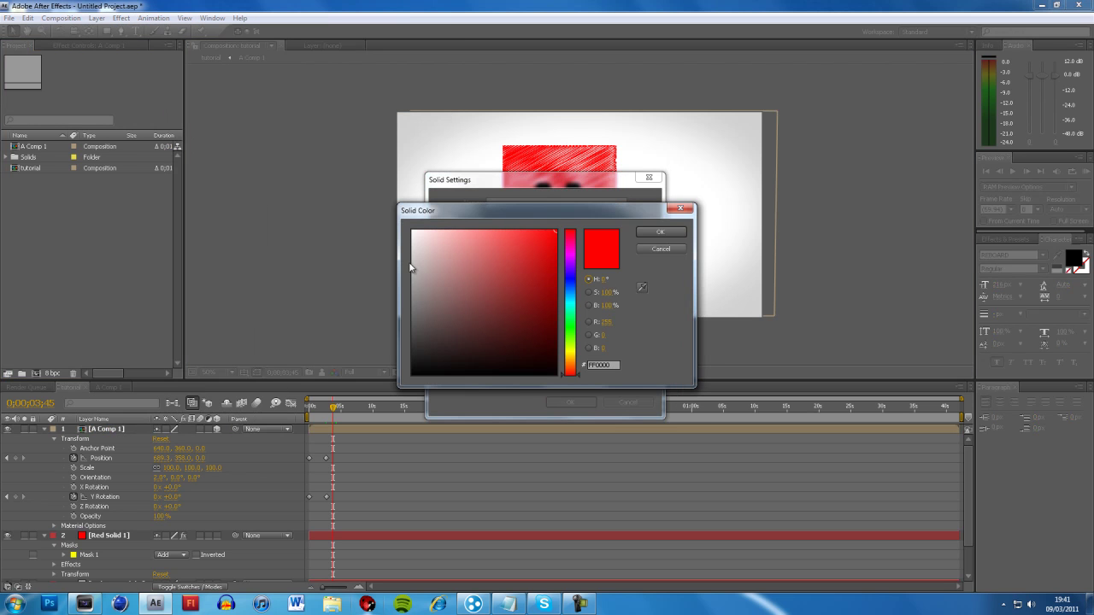
left_click(410, 288)
left_click(659, 231)
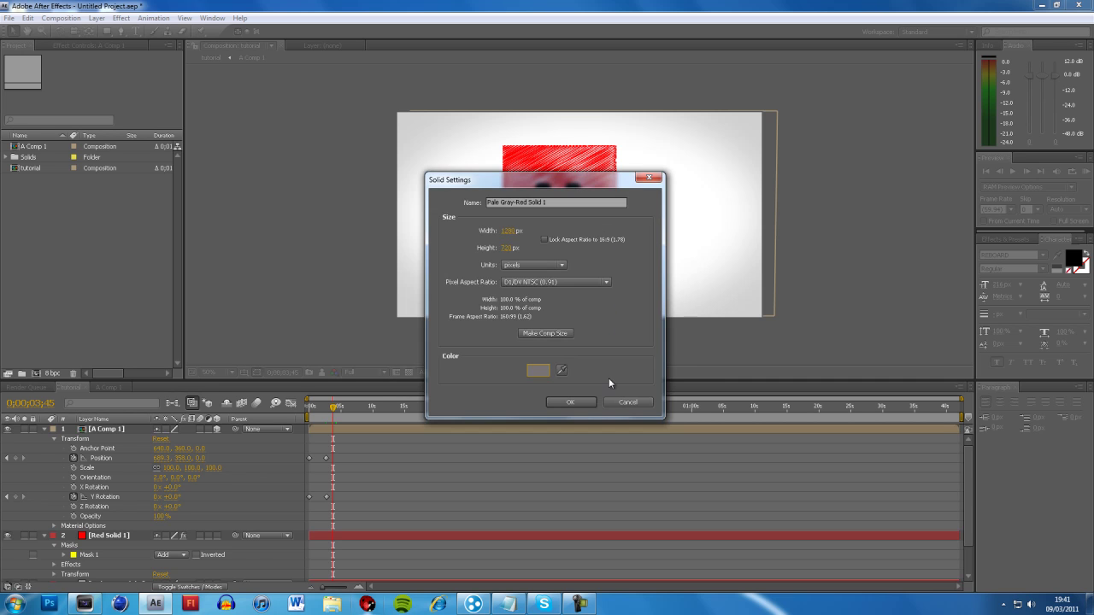
left_click(561, 402)
- Mask the gray solid to a thin horizontal bar and center it directly beneath the red square
left_click(107, 31)
left_click_drag(498, 253, 656, 277)
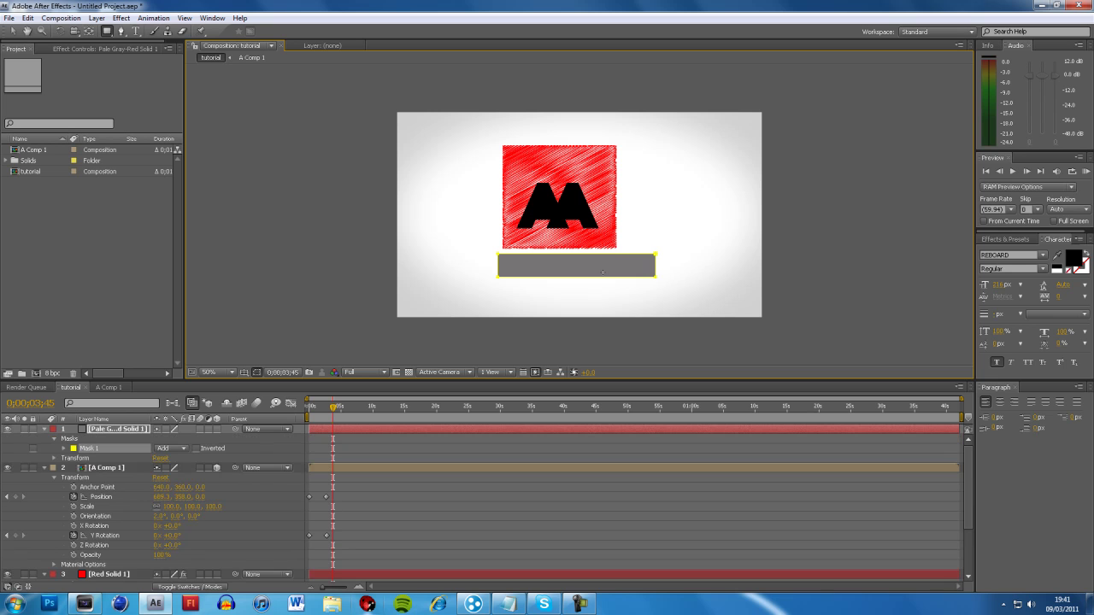
left_click(12, 31)
left_click_drag(582, 264, 571, 259)
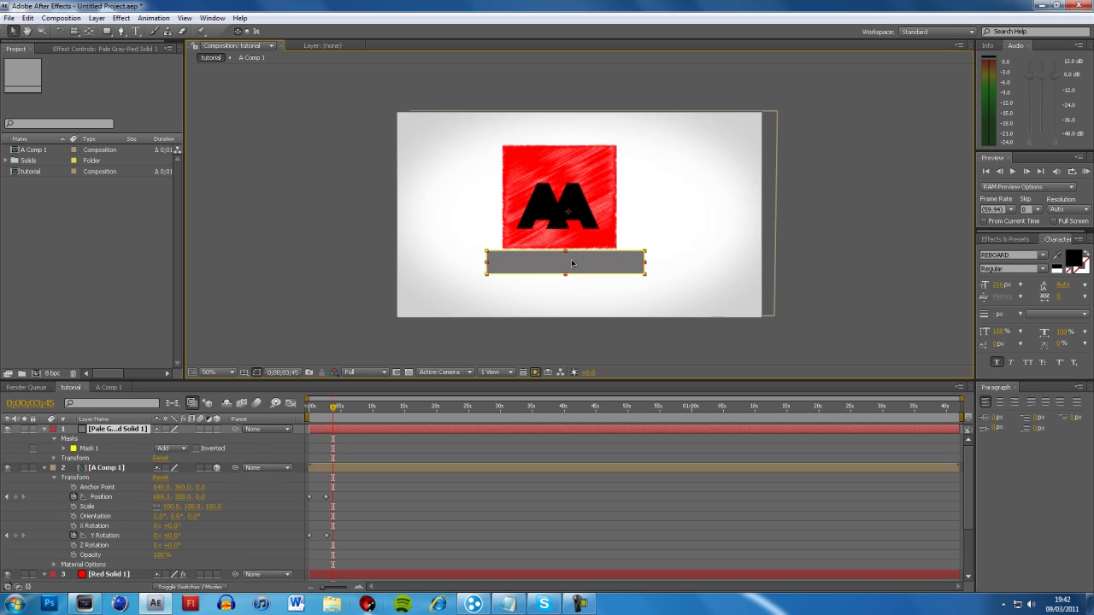
- Apply the Scribble effect to the gray bar with its Composite option set to Reveal Original Image
left_click(120, 18)
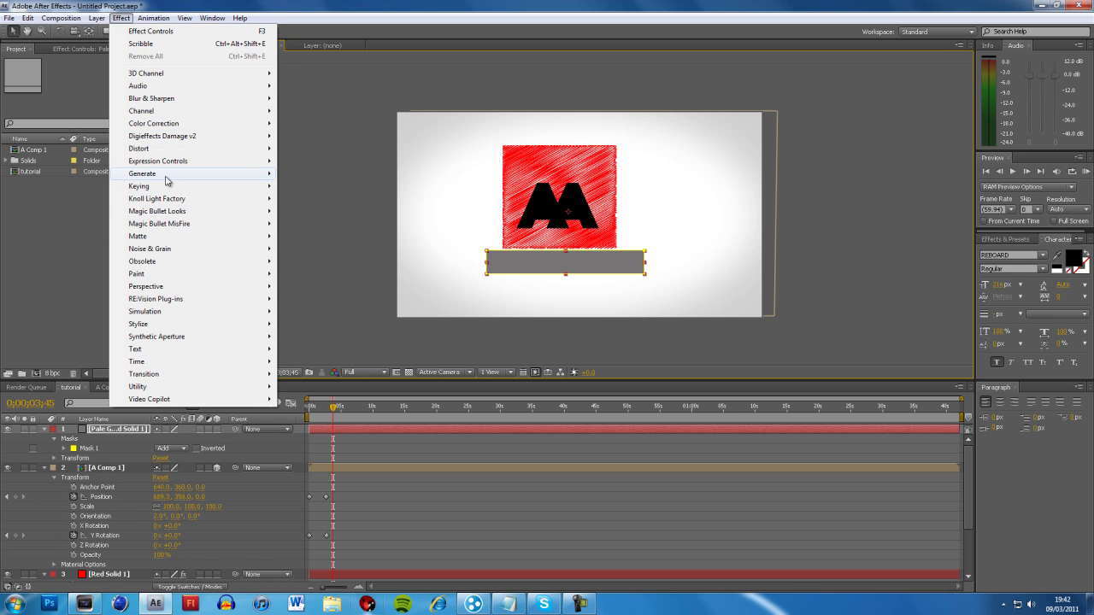
mouse_move(167, 179)
left_click(311, 438)
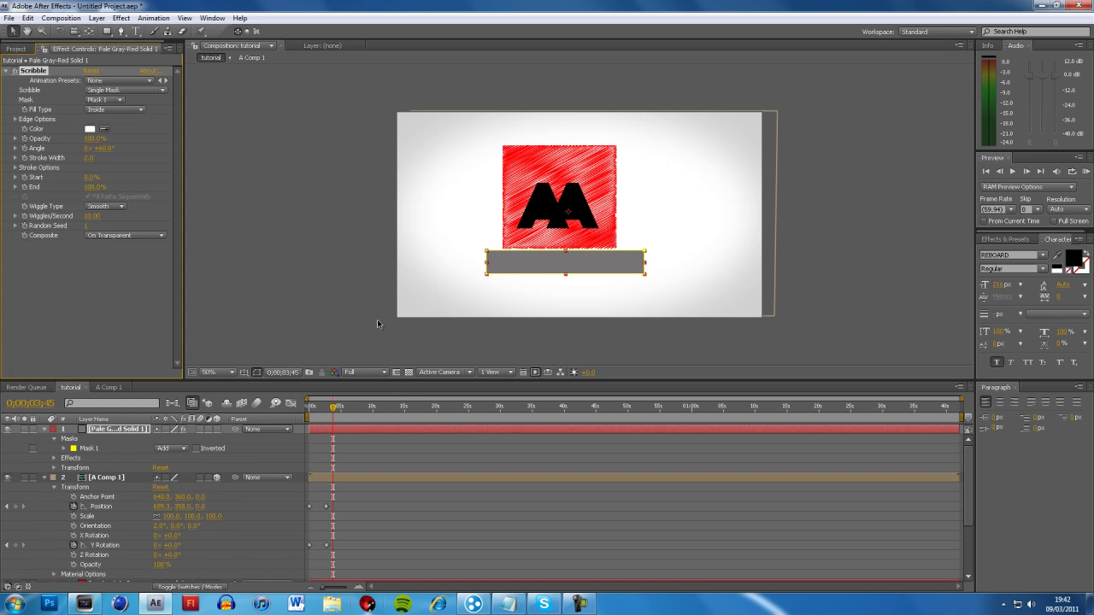
left_click(115, 235)
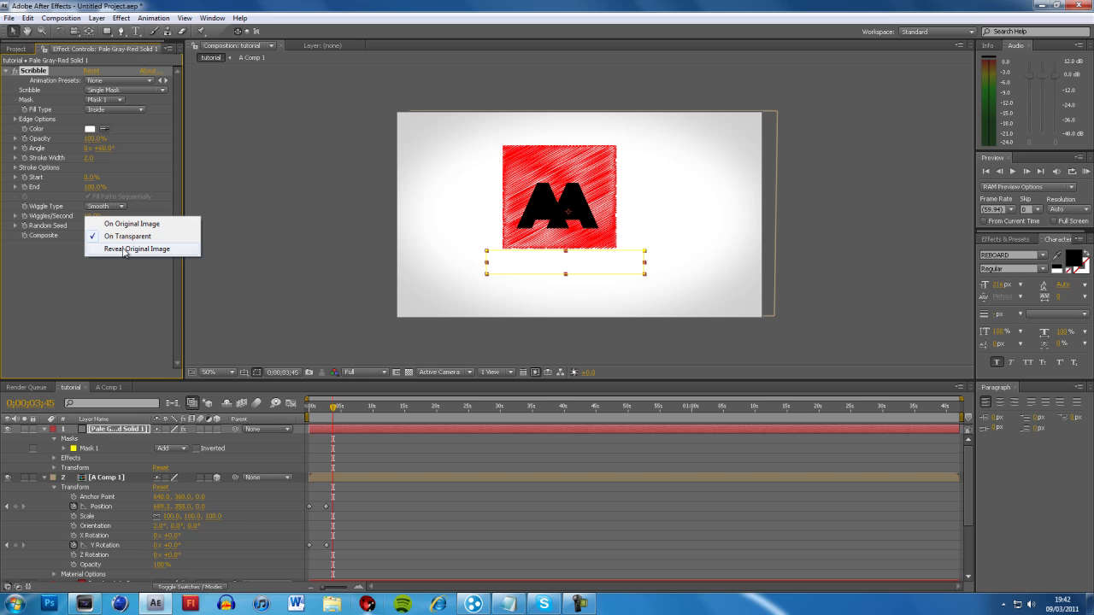
left_click(125, 248)
- Set the gray bar's Scribble effect to 89% opacity, an angle of about 67°, 9.30 wiggles per second and random seed 6
left_click_drag(333, 411, 347, 404)
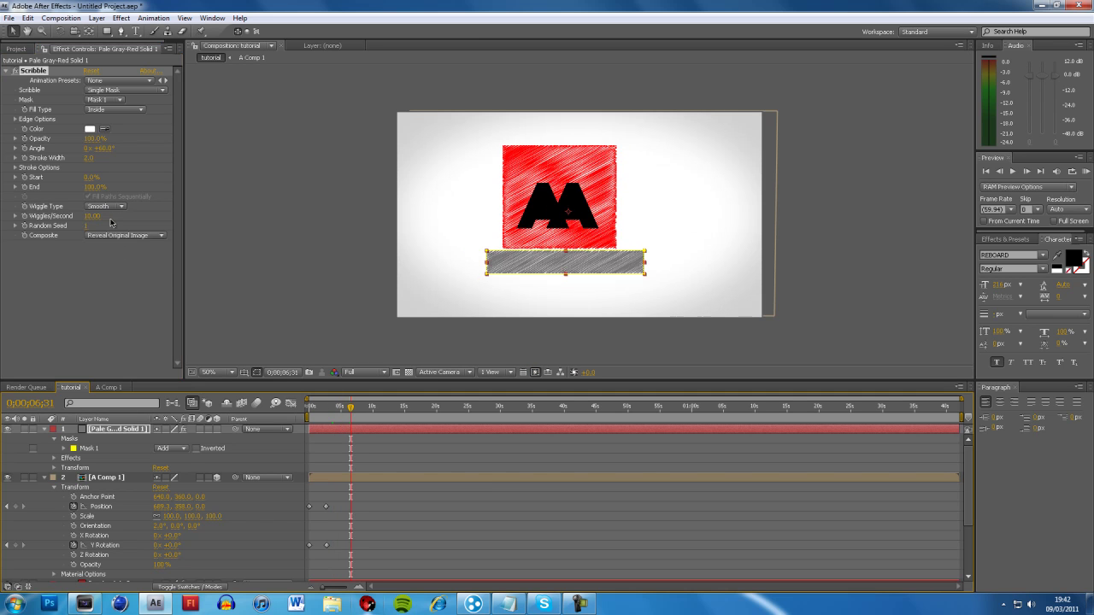
left_click_drag(88, 137, 110, 148)
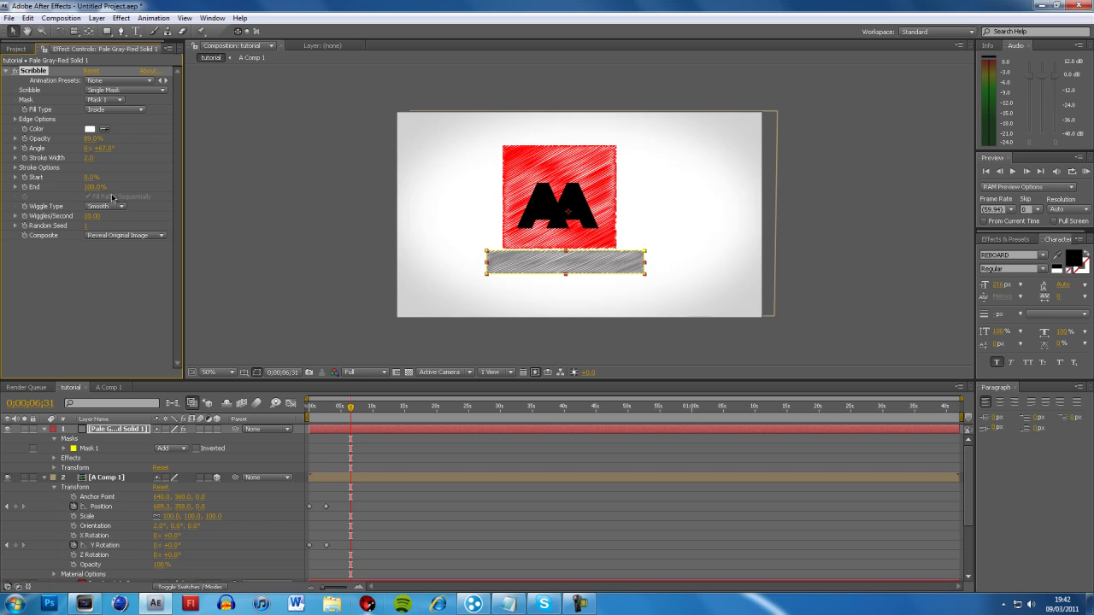
left_click_drag(95, 216, 93, 216)
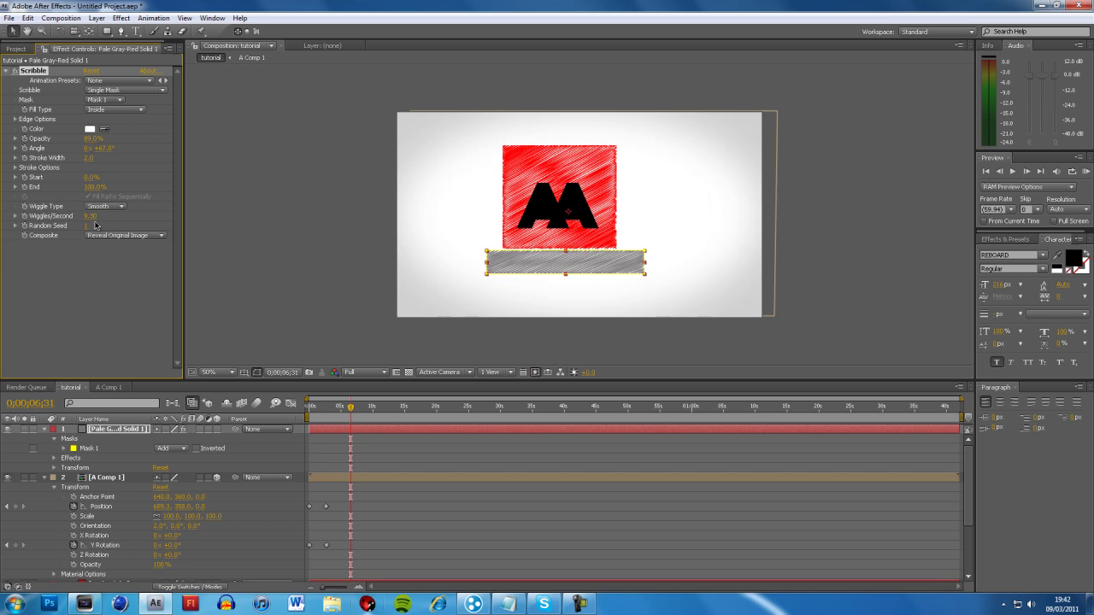
key("Return")
left_click(461, 281)
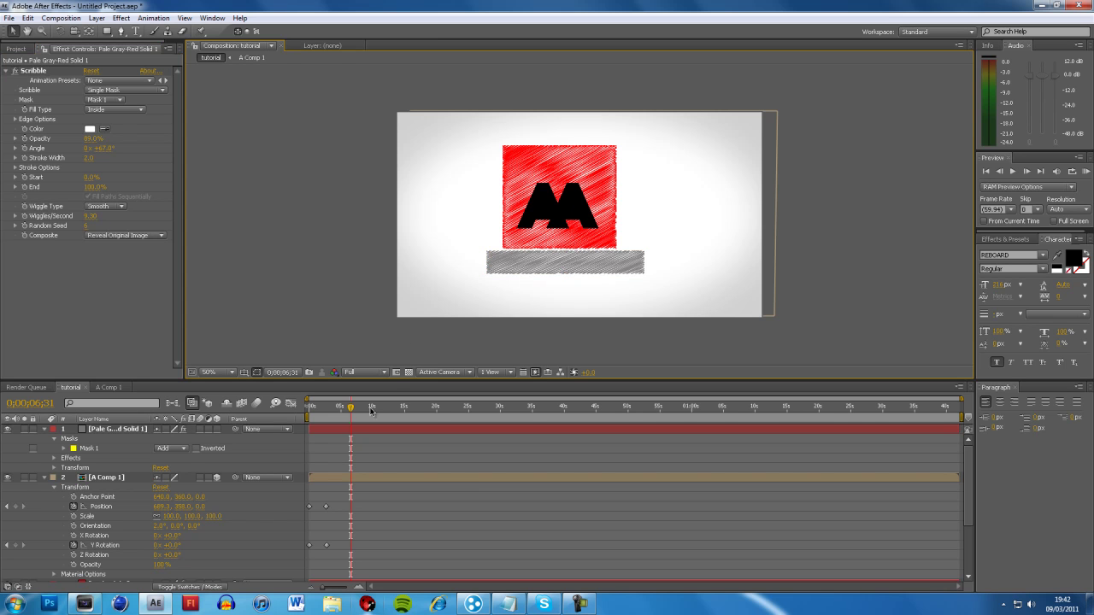
- Set the Wiggle Type of the gray bar's Scribble effect to Jumpy and deselect the bar
left_click_drag(351, 410, 357, 417)
left_click(122, 210)
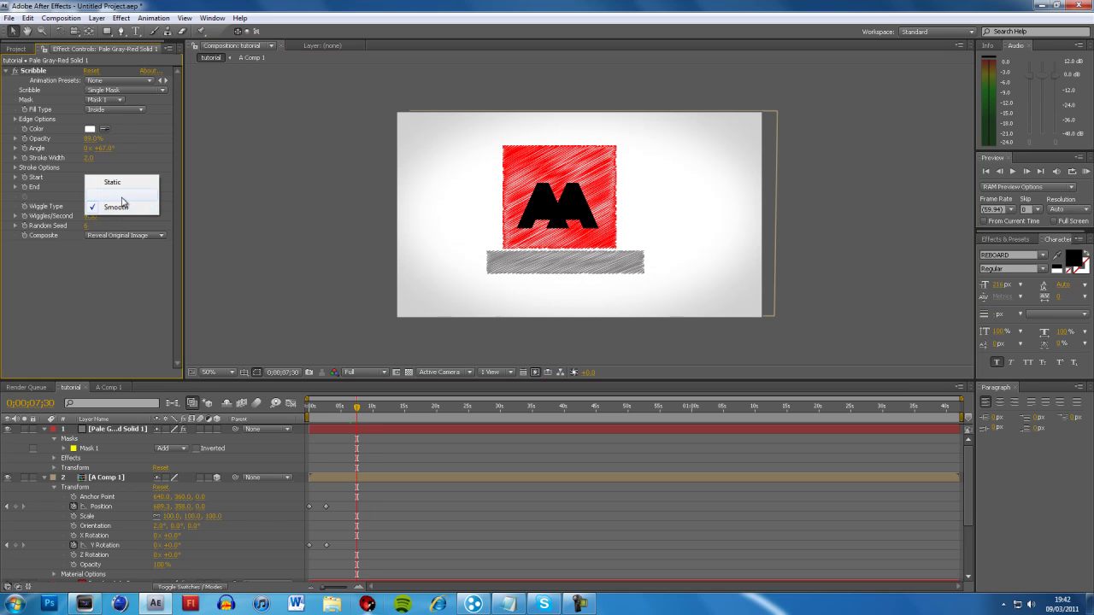
left_click(111, 195)
left_click_drag(357, 411, 370, 417)
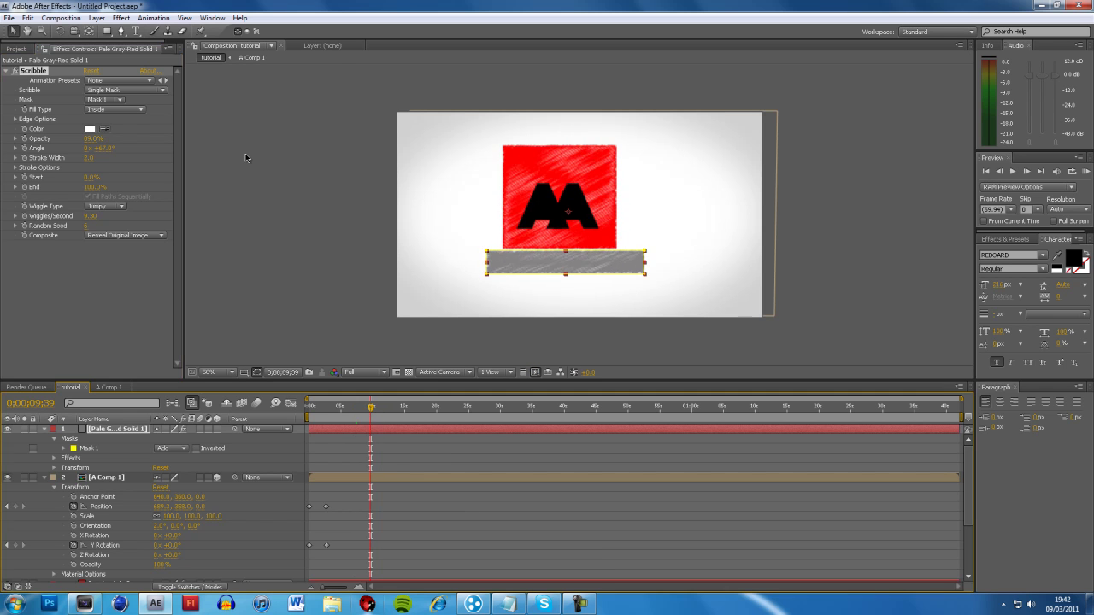
left_click(425, 316)
left_click(410, 213)
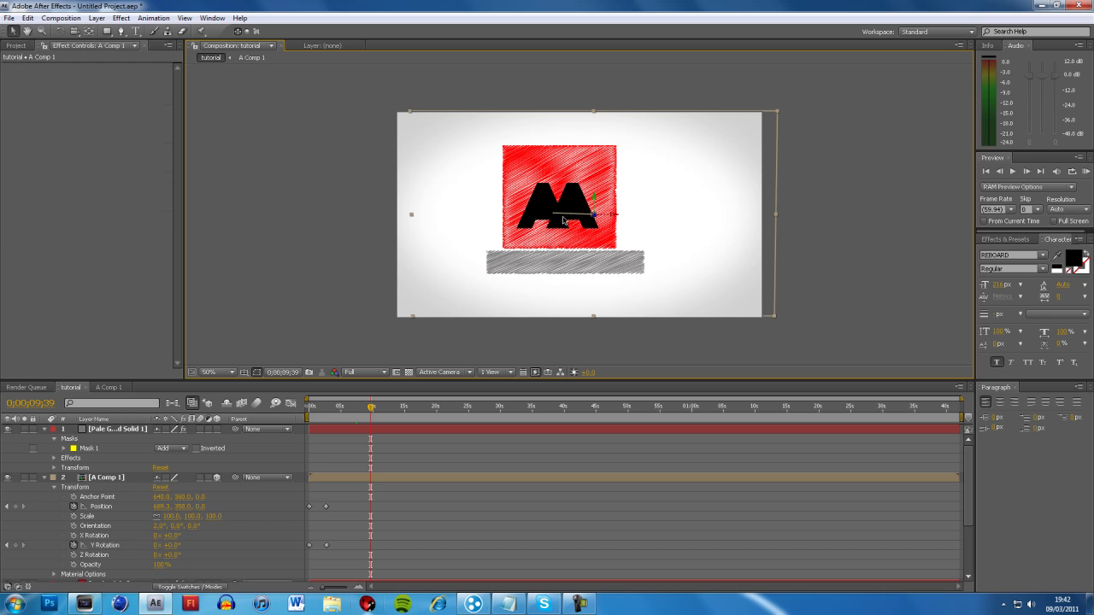
- Delay the red square's layer to start at about 0;00;04;23 and the gray bar's layer to start at about 14 seconds
left_click(126, 427)
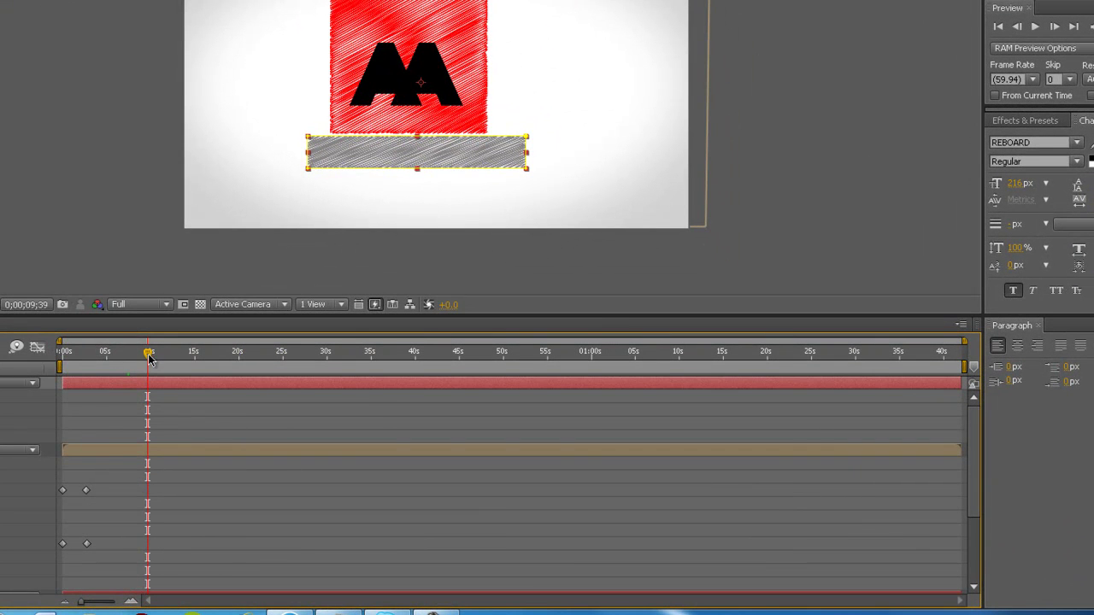
left_click_drag(149, 358, 52, 353)
left_click_drag(75, 356, 112, 385)
left_click_drag(980, 476, 978, 511)
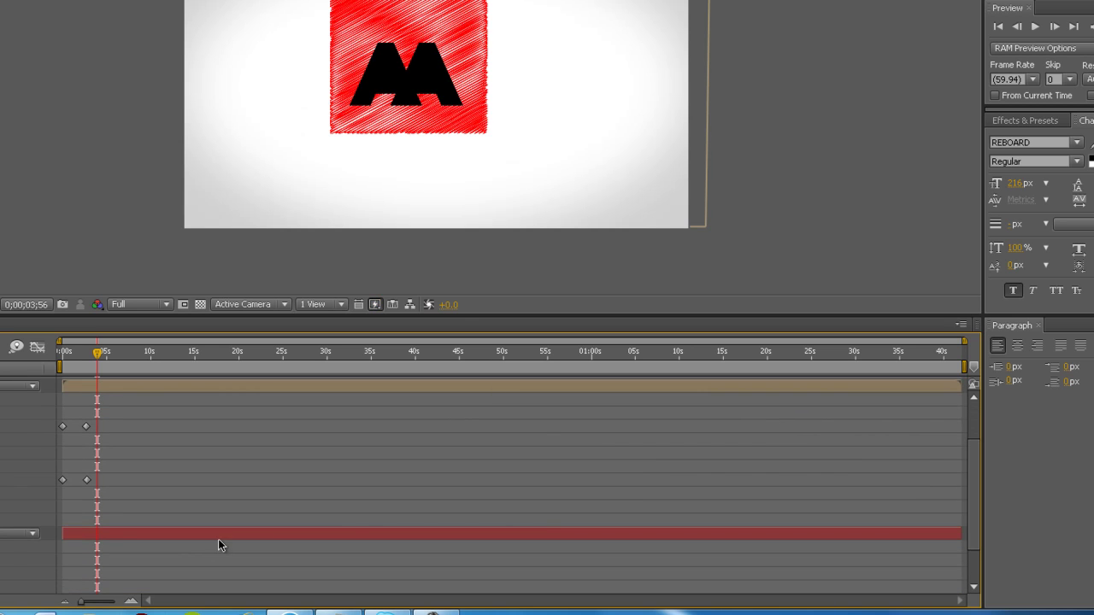
left_click_drag(232, 535, 272, 531)
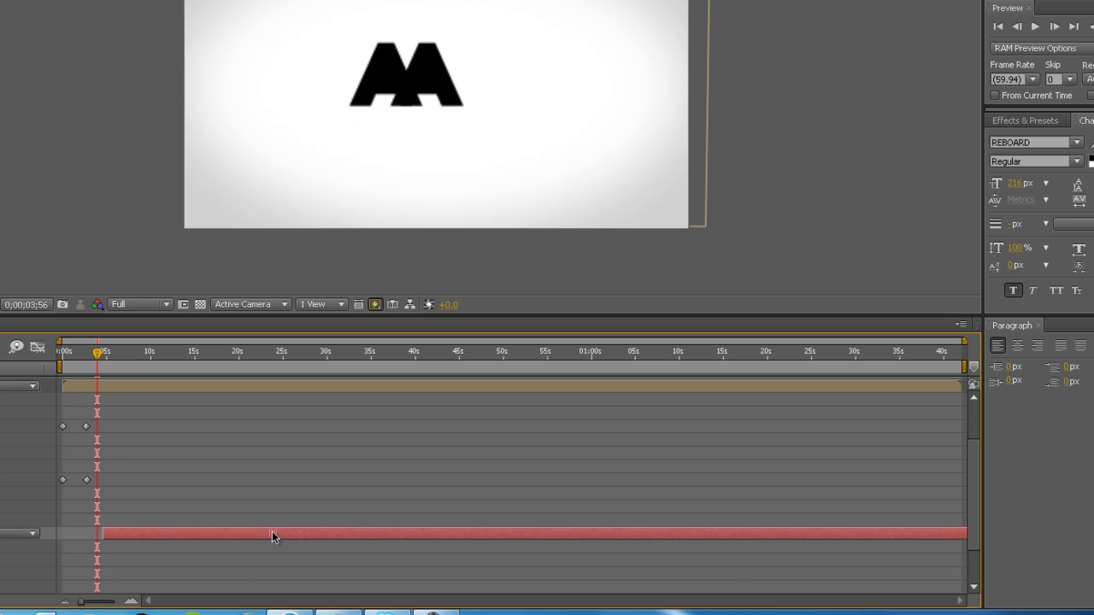
mouse_move(95, 353)
left_mouse_down()
mouse_move(64, 354)
mouse_move(112, 354)
left_mouse_up()
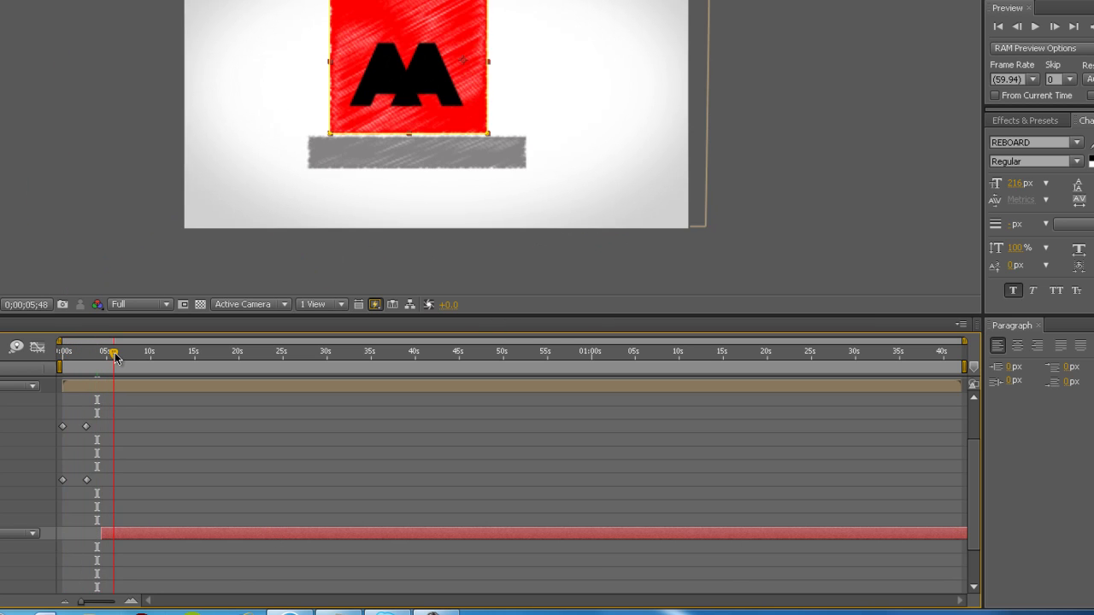
left_click_drag(969, 503, 967, 433)
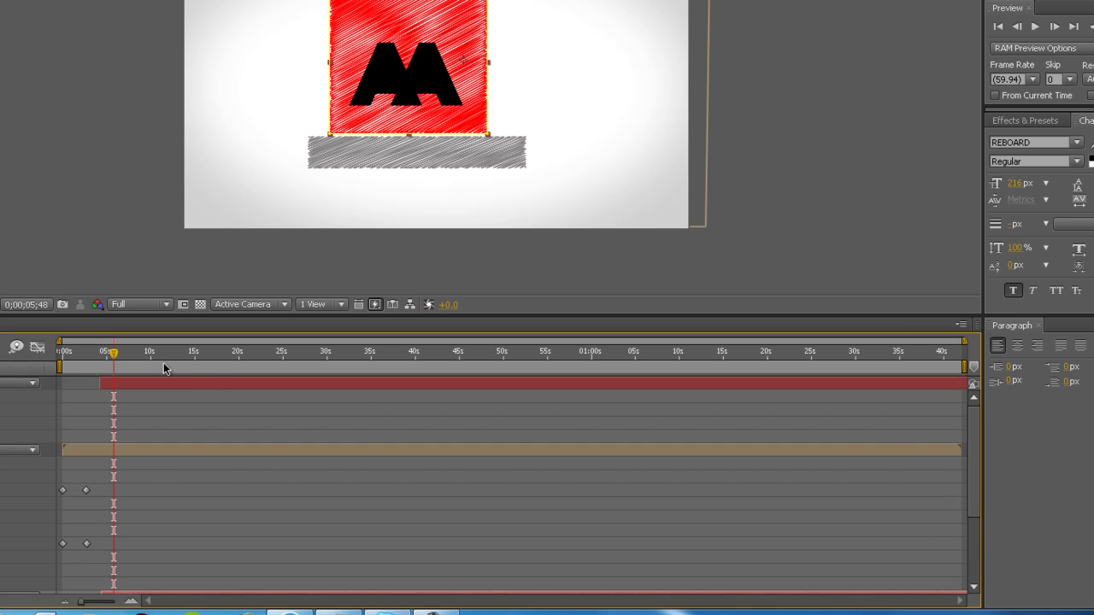
left_click_drag(161, 382, 250, 382)
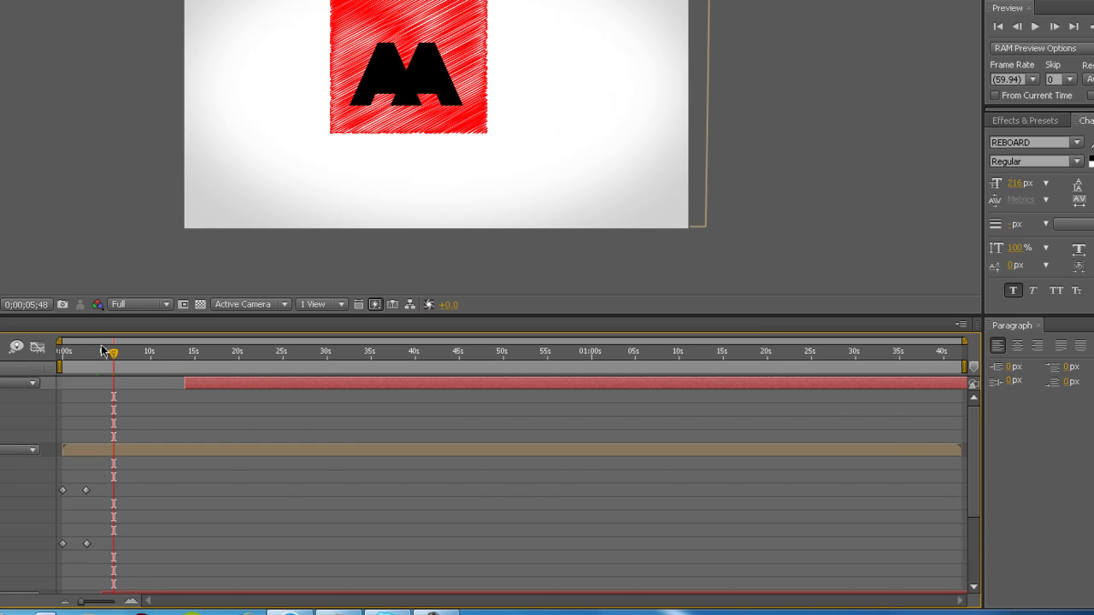
- Add a text layer reading AbstractArts in the REBOARD font below the double-A logo
left_click(300, 176)
type("ANS")
key("BackSpace")
key("BackSpace")
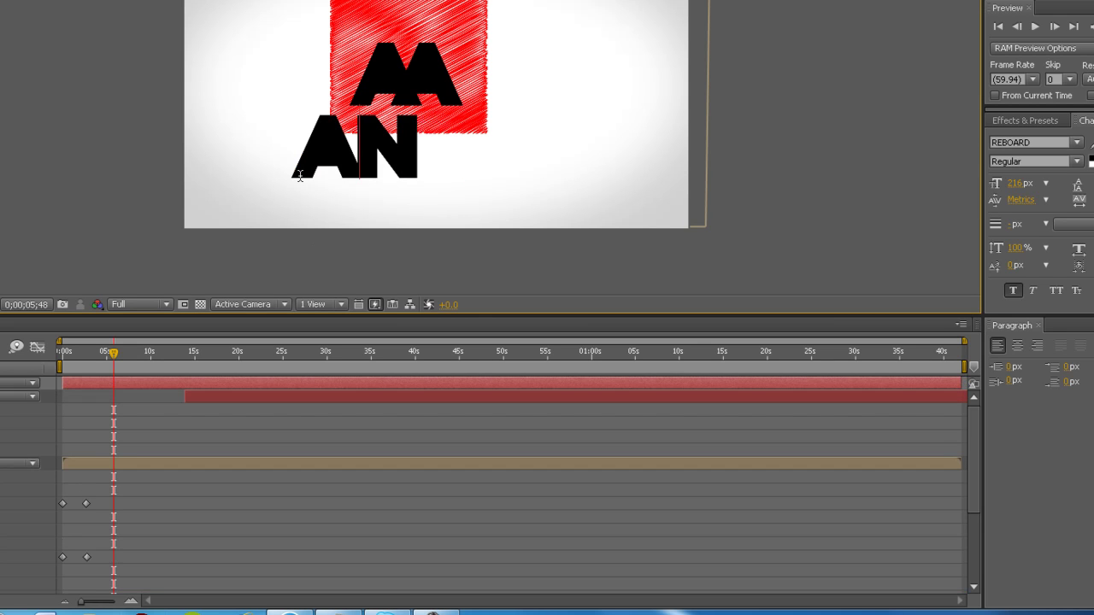
type("BSTRACT")
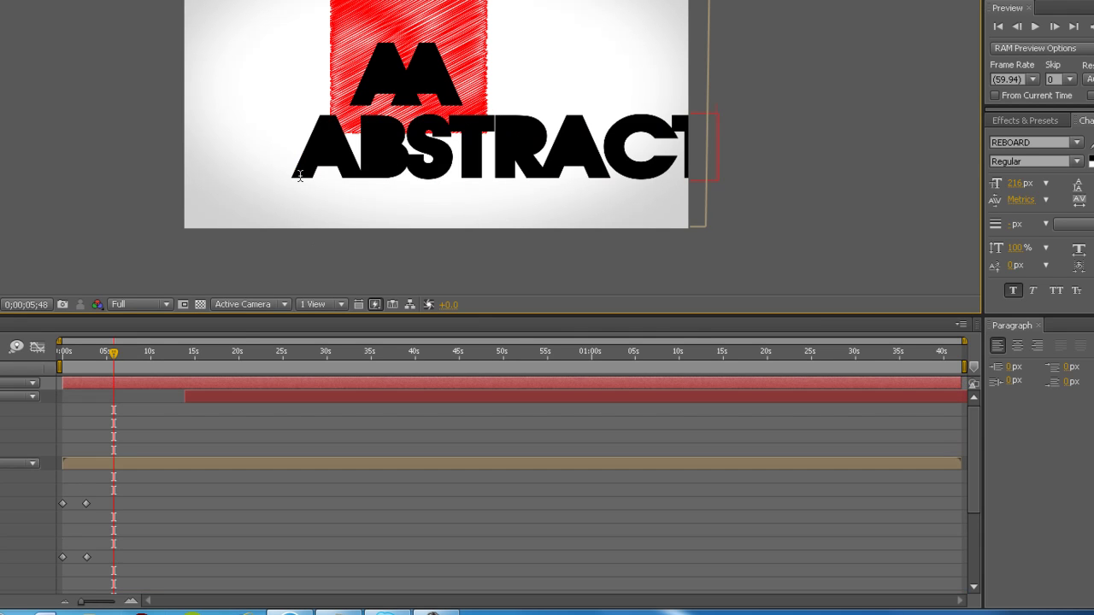
- Set the AbstractArts text to 47 px and place it just beneath the red square
key("ctrl+a")
left_click_drag(1015, 183, 884, 187)
left_click(370, 171)
left_click_drag(376, 172, 509, 136)
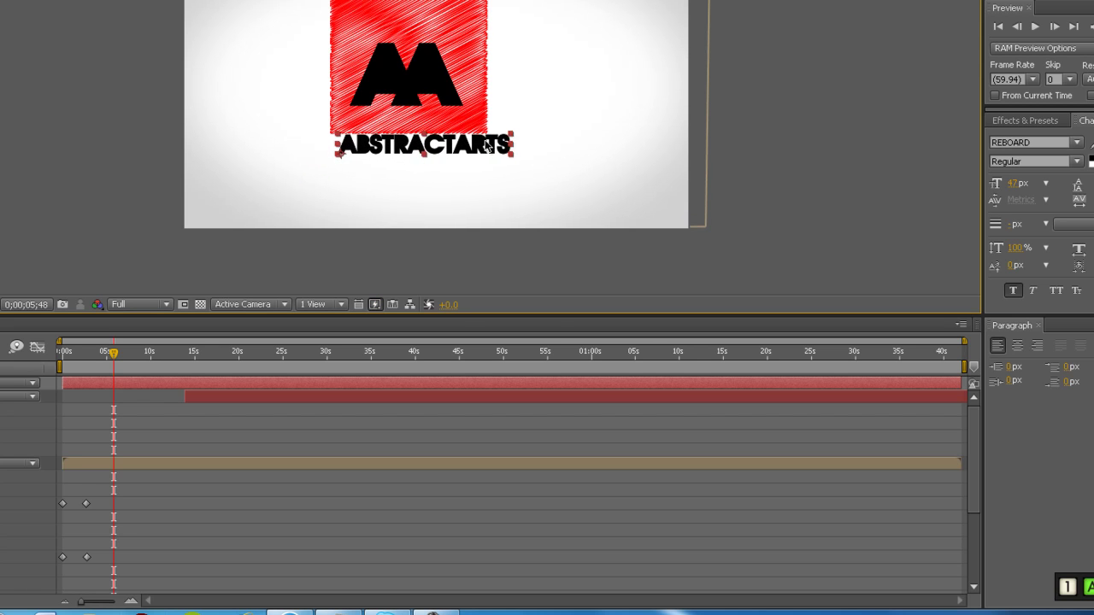
- Align the AbstractArts text beneath the red square and scale it to the square's width
key("Caps_Lock")
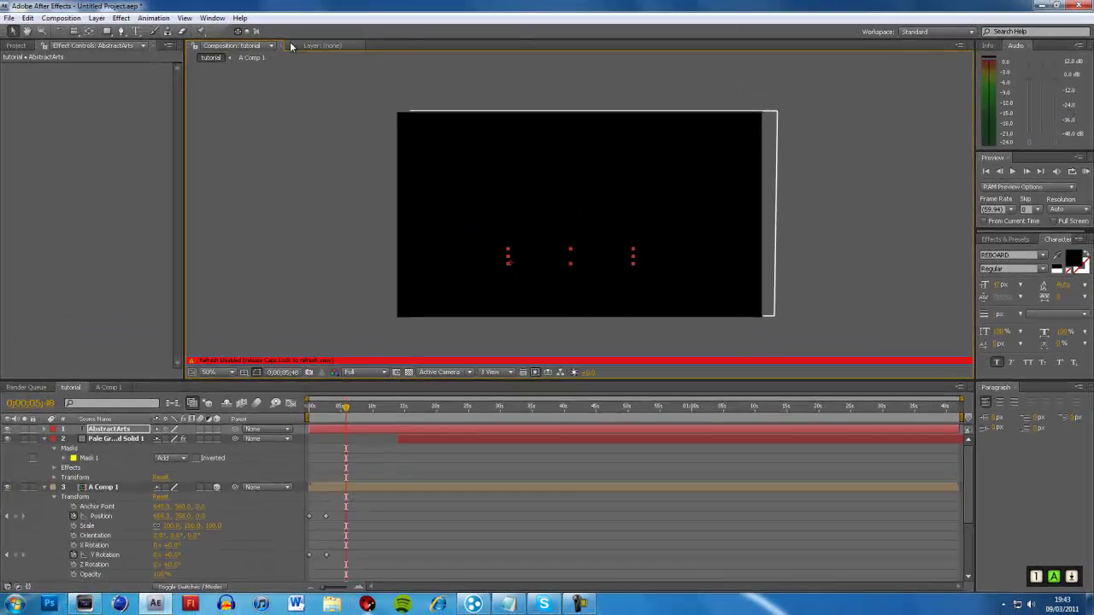
key("shift")
key("Caps_Lock")
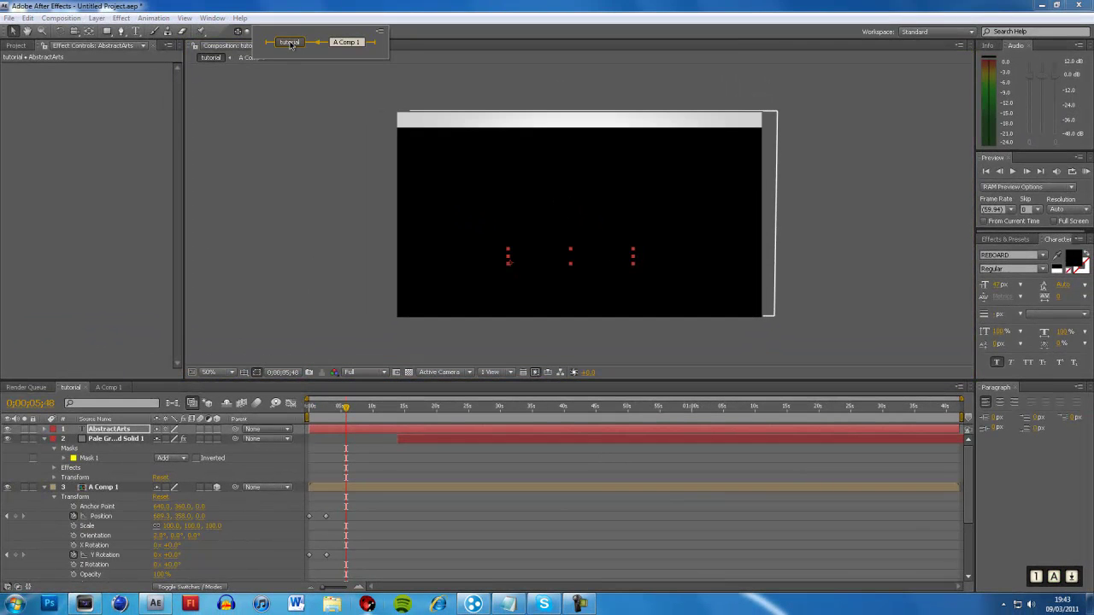
left_click_drag(567, 260, 562, 258)
left_click_drag(628, 251, 609, 266)
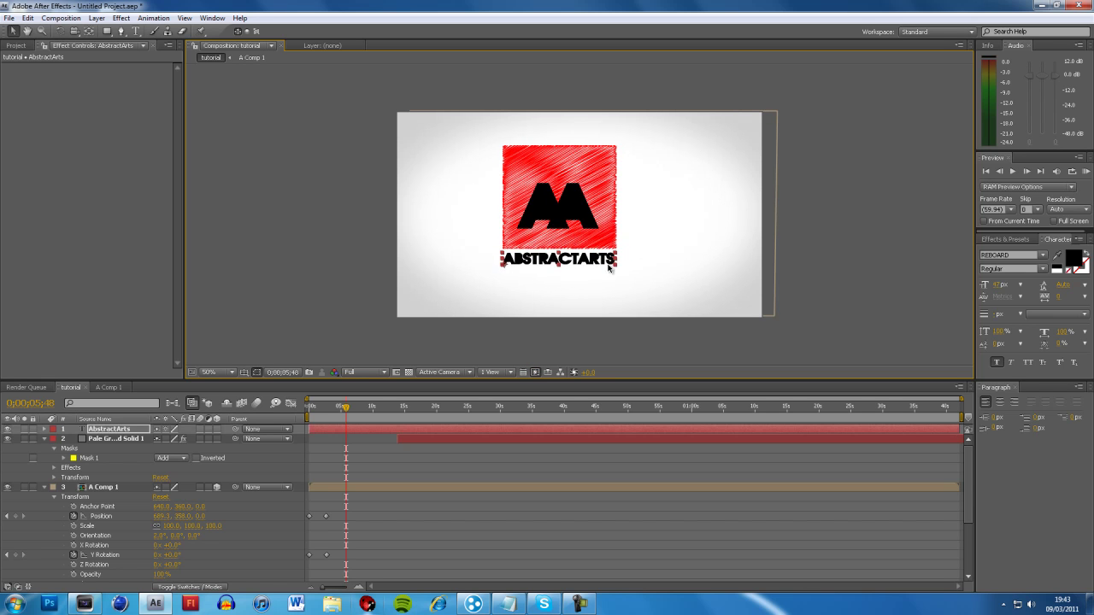
left_click(910, 253)
- Start the text layer together with the gray bar at about 14 seconds and enlarge the text over the bar
left_click_drag(360, 427, 449, 431)
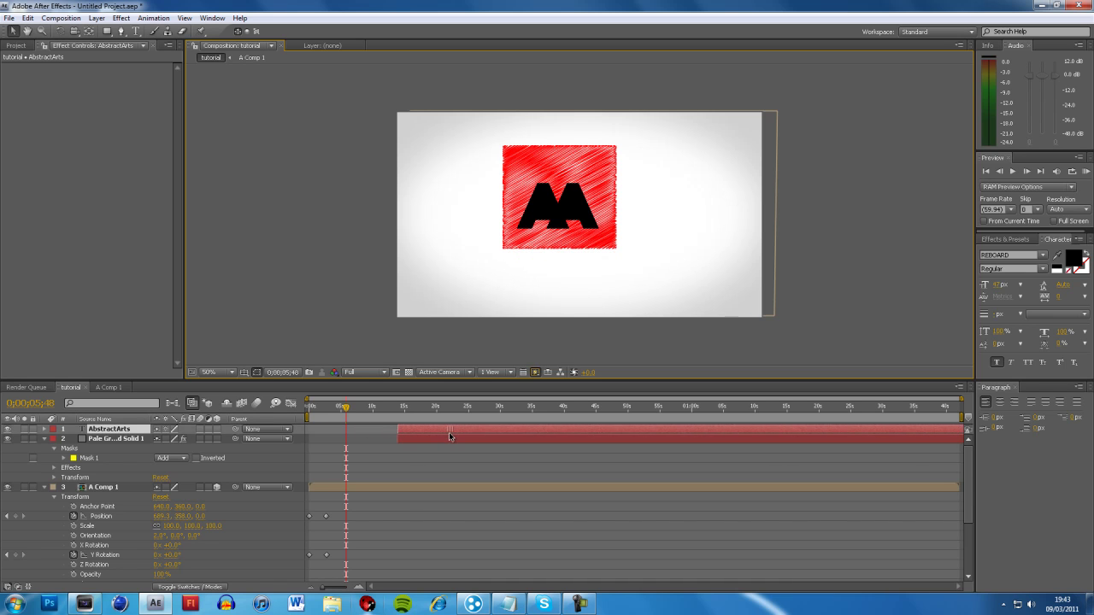
mouse_move(346, 406)
left_mouse_down()
mouse_move(301, 405)
mouse_move(403, 422)
left_mouse_up()
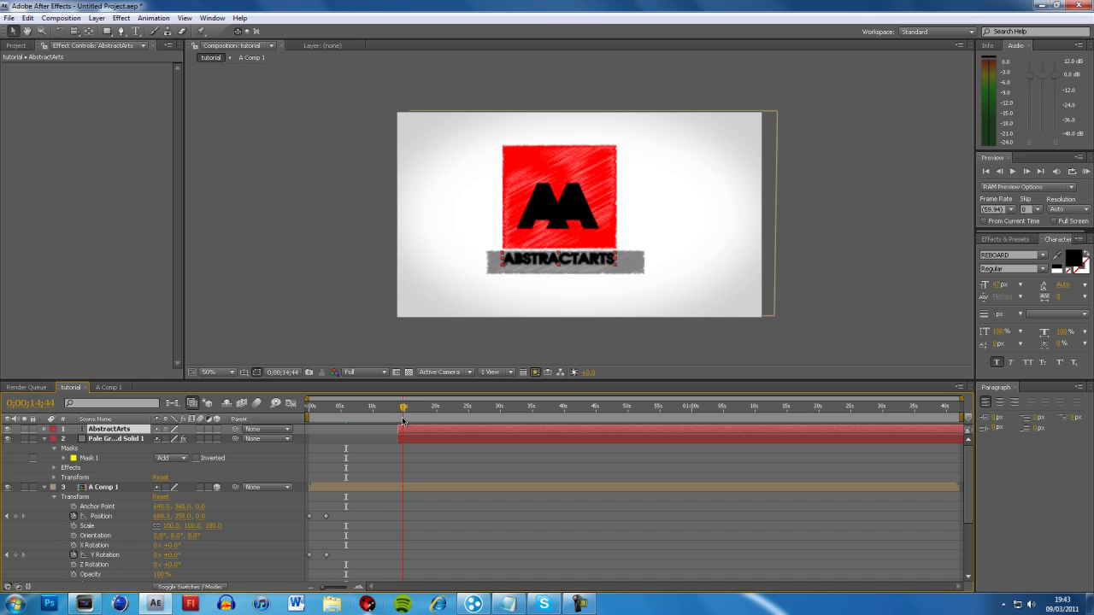
left_click_drag(626, 252, 619, 262)
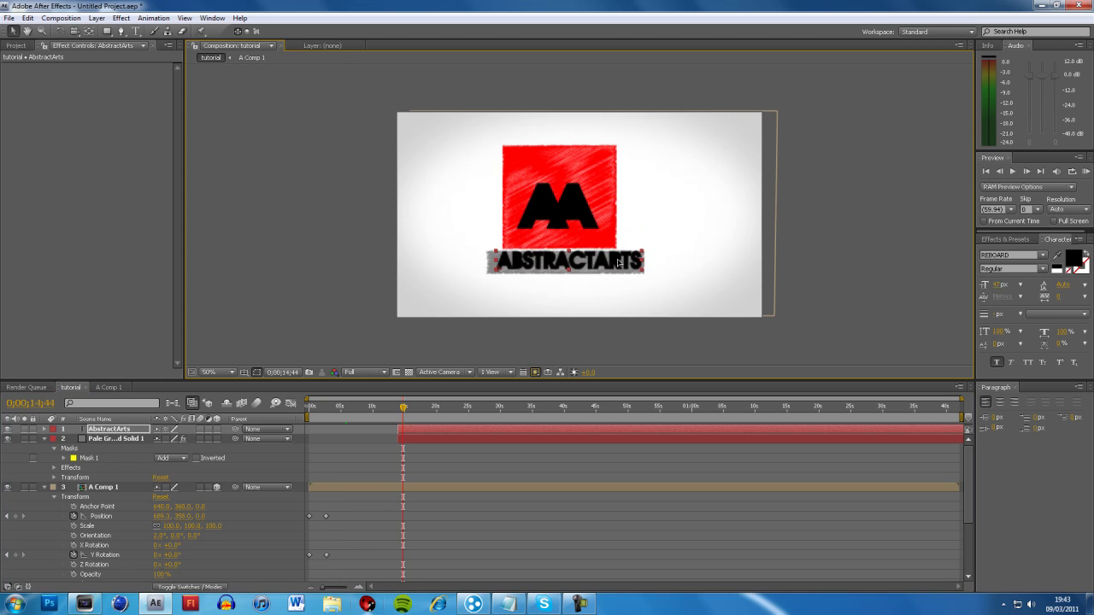
- Shift the gray bar's start to about 7 seconds and the text's to about 8 seconds, and fit the text to the bar
mouse_move(429, 430)
left_mouse_down()
mouse_move(409, 440)
mouse_move(318, 411)
mouse_move(354, 409)
left_mouse_up()
left_click_drag(398, 444, 369, 441)
mouse_move(432, 428)
left_mouse_down()
mouse_move(375, 434)
mouse_move(363, 409)
left_mouse_up()
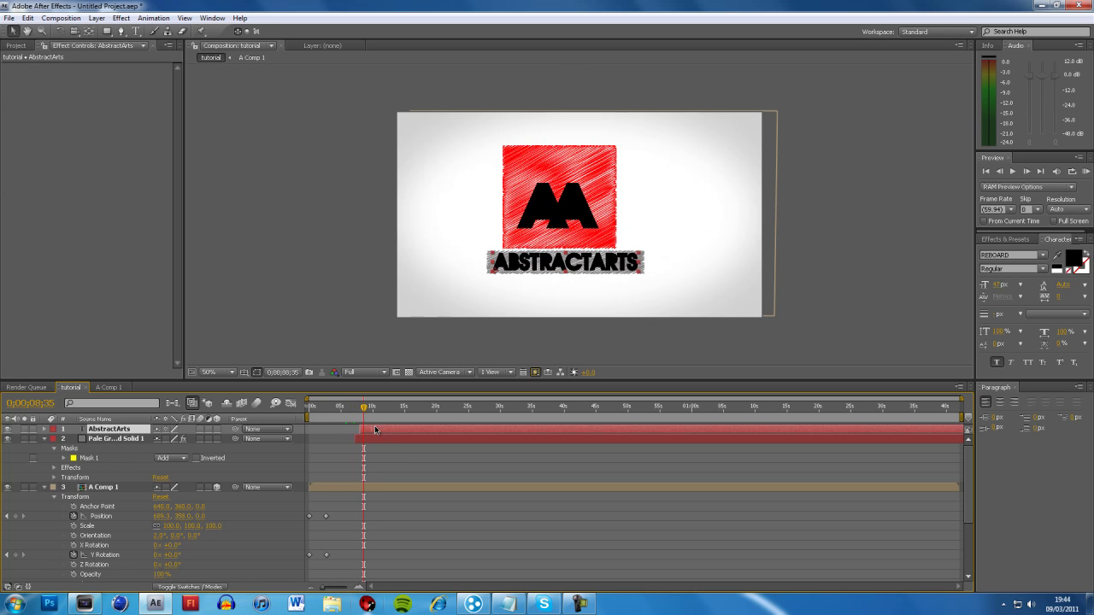
left_click(636, 257)
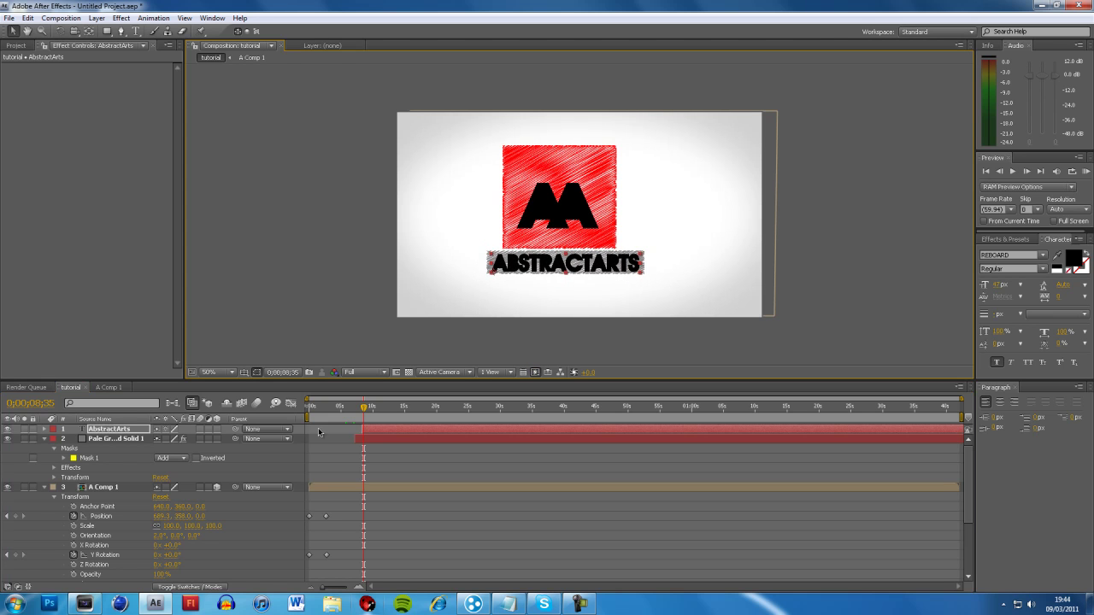
left_click_drag(364, 410, 366, 412)
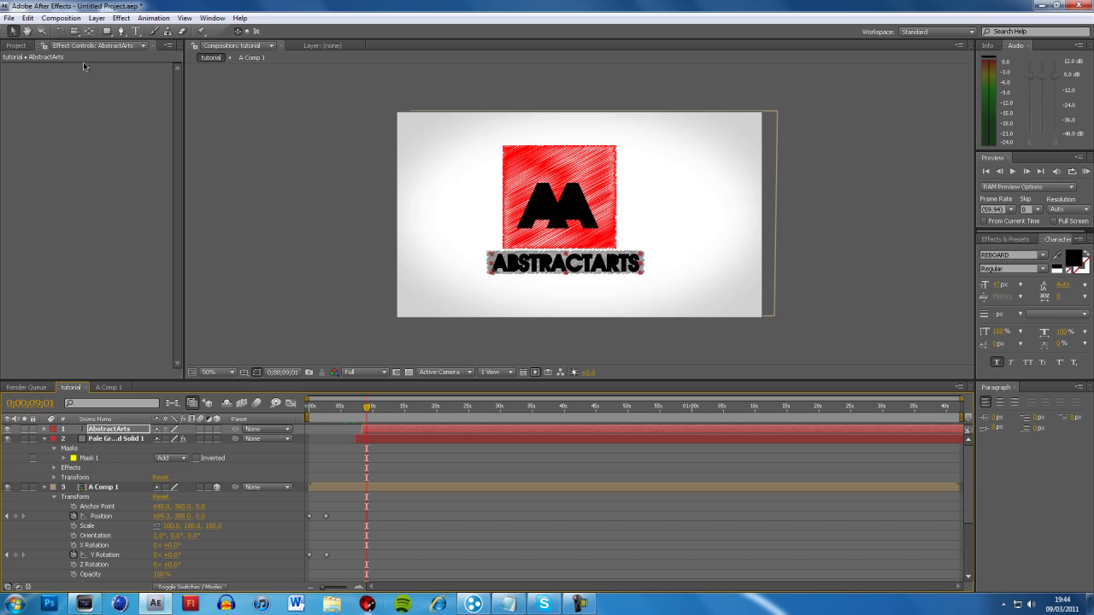
- Keyframe the End value of the red square's Scribble effect at 0% at 0;00;04;23, where its layer starts
left_click(15, 46)
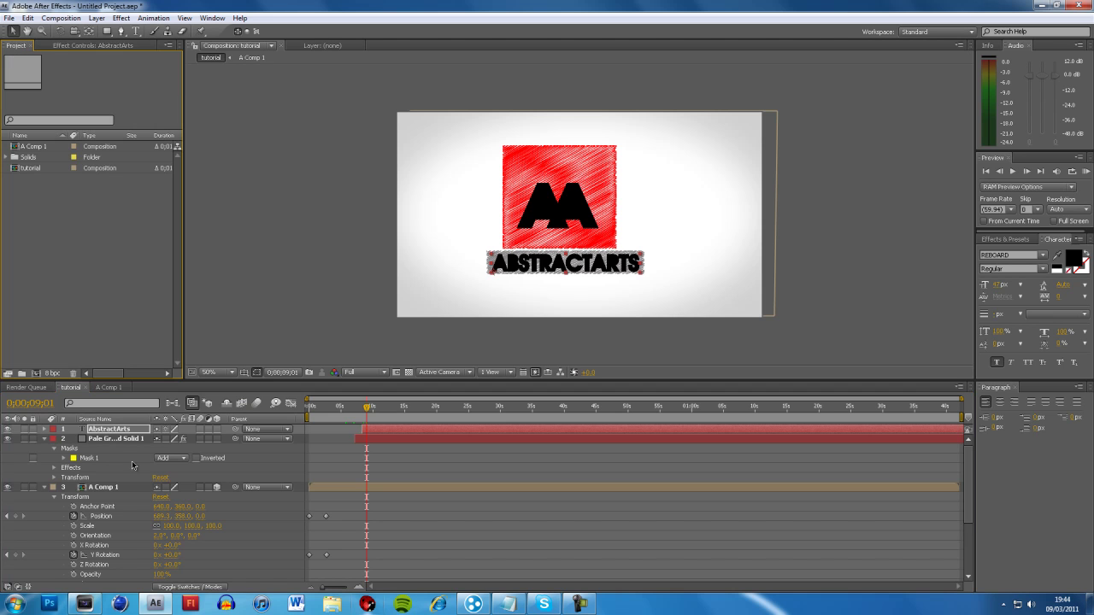
scroll(152, 475, "down", 2)
left_click(115, 536)
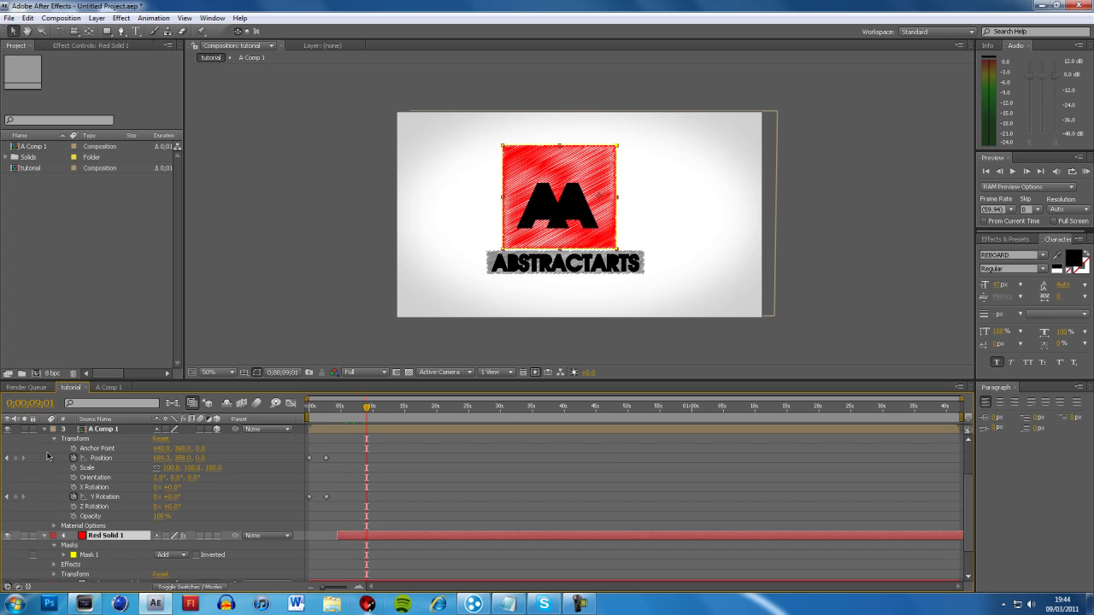
left_click(66, 47)
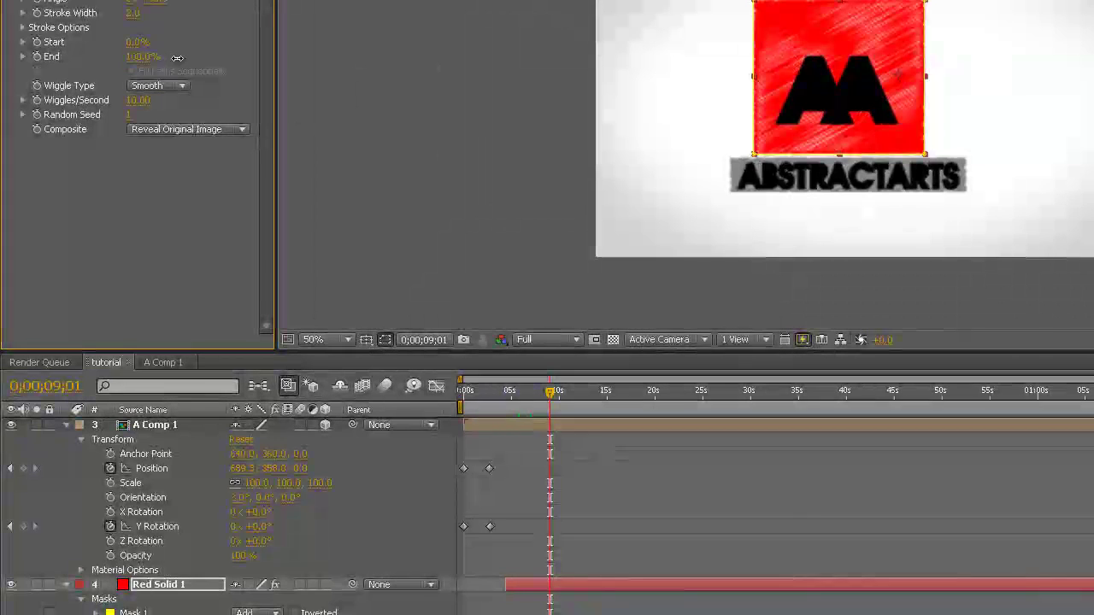
left_click_drag(177, 57, 53, 56)
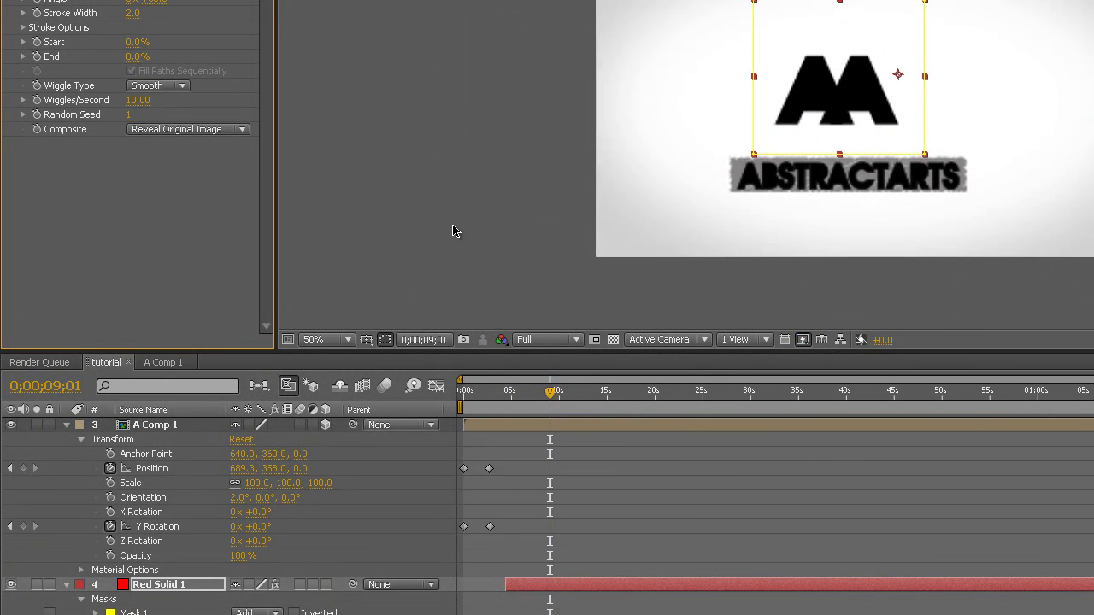
left_click_drag(551, 393, 502, 412)
left_click(37, 60)
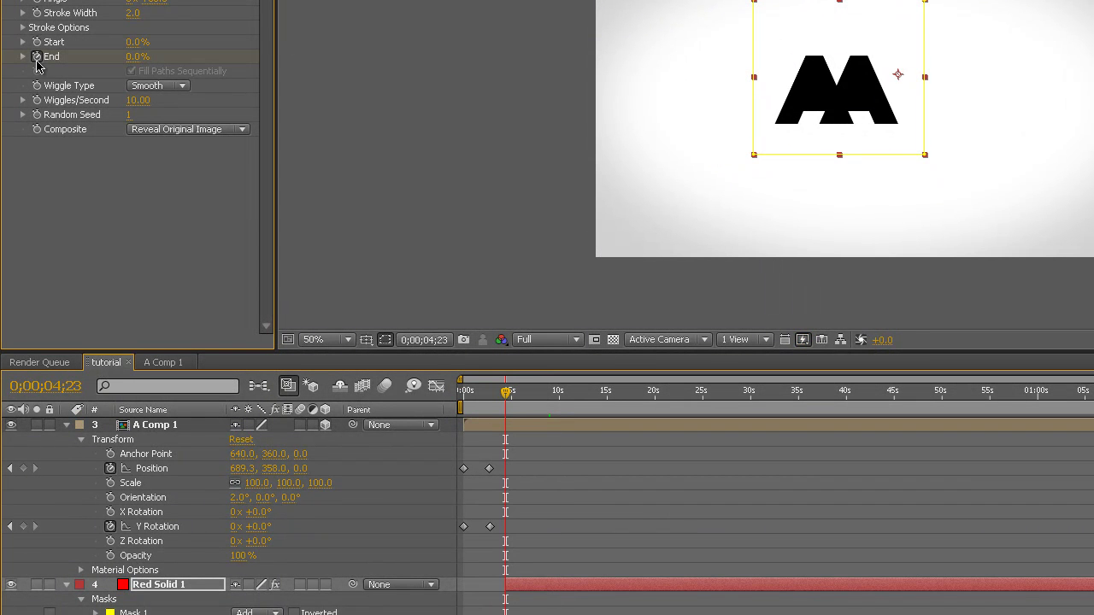
- Keyframe the End value of the red square's Scribble effect at 100% at 0;00;05;59 and preview the animation
left_click_drag(507, 402, 520, 398)
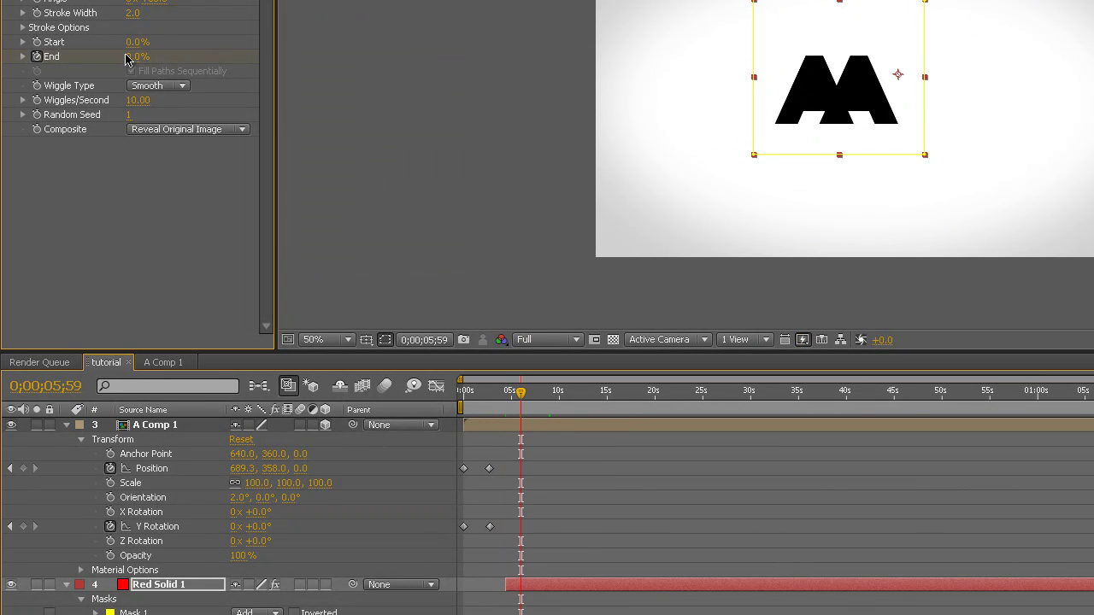
mouse_move(137, 57)
left_mouse_down()
mouse_move(330, 83)
mouse_move(379, 145)
left_mouse_up()
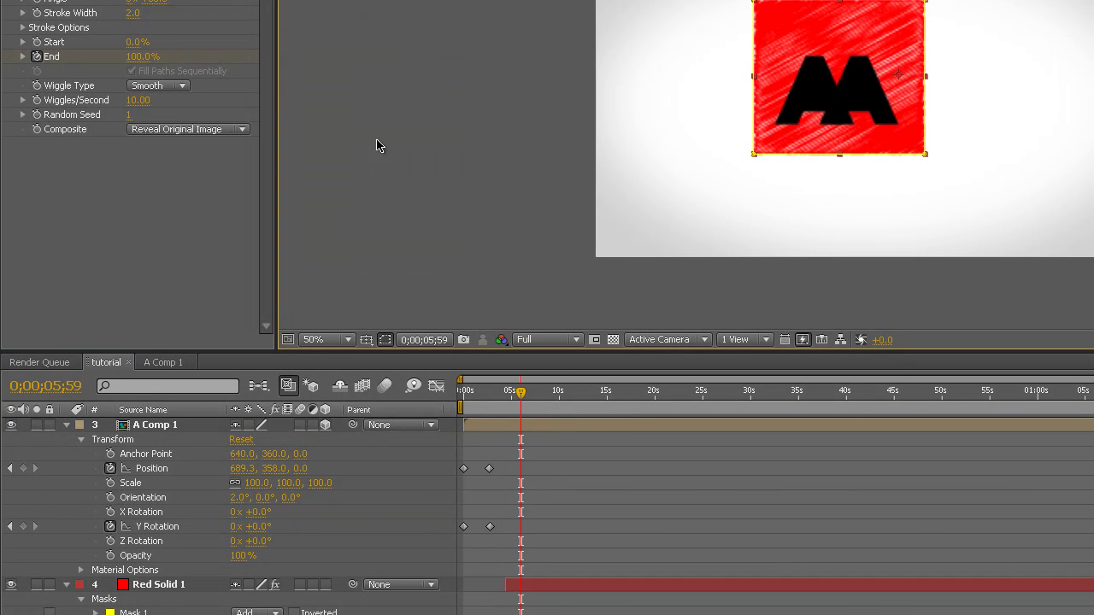
mouse_move(521, 397)
left_mouse_down()
mouse_move(460, 396)
mouse_move(585, 410)
left_mouse_up()
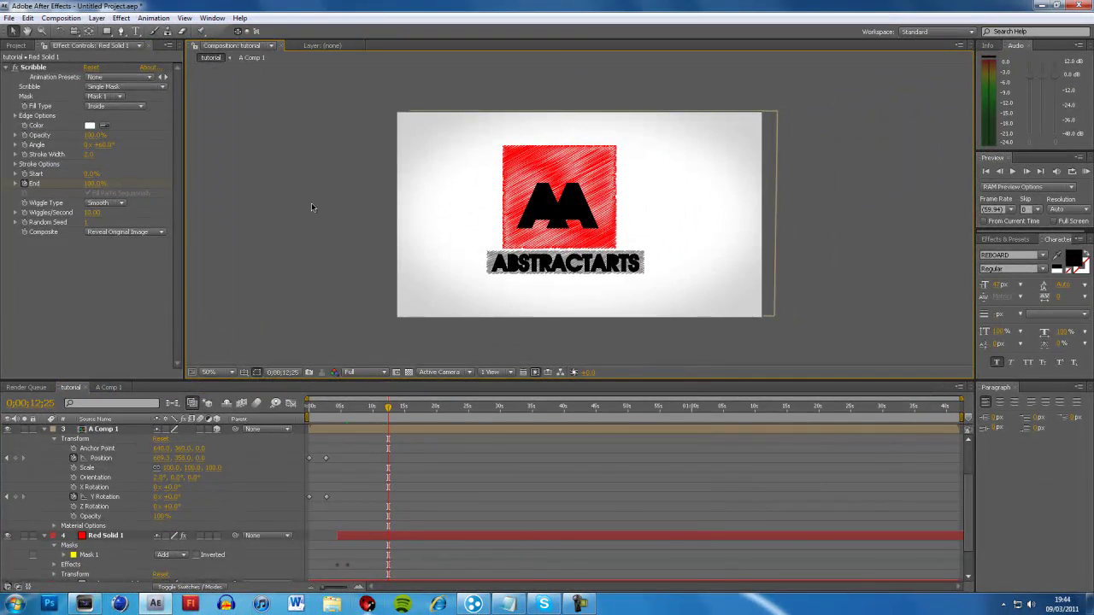
- Move the current time to 0;00;07;20, where the gray bar's layer starts
scroll(374, 220, "up", 2)
scroll(376, 218, "down", 2)
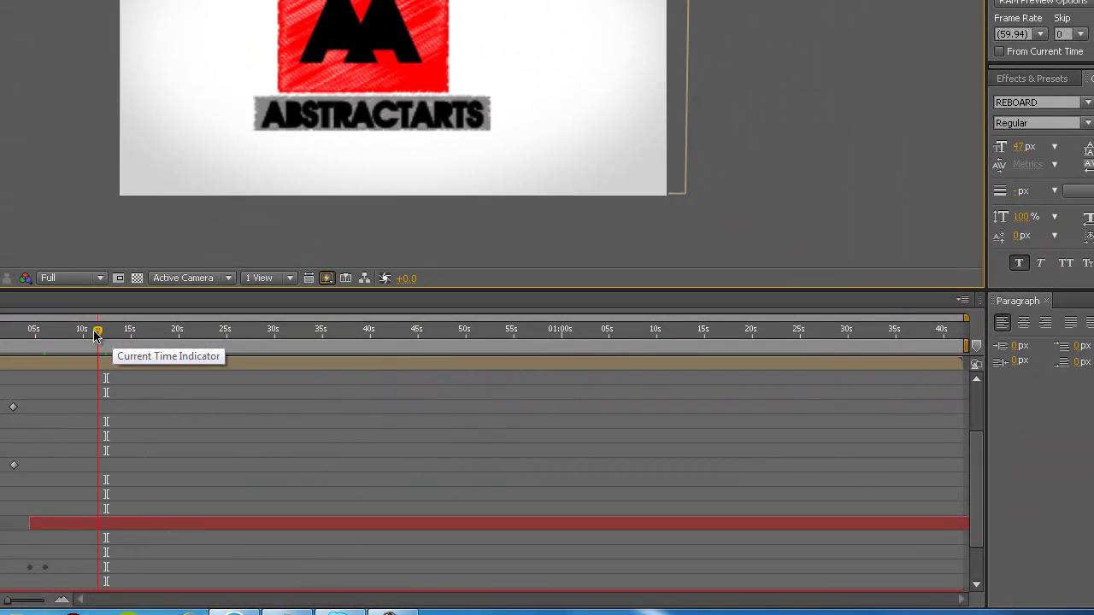
left_click_drag(96, 333, 61, 334)
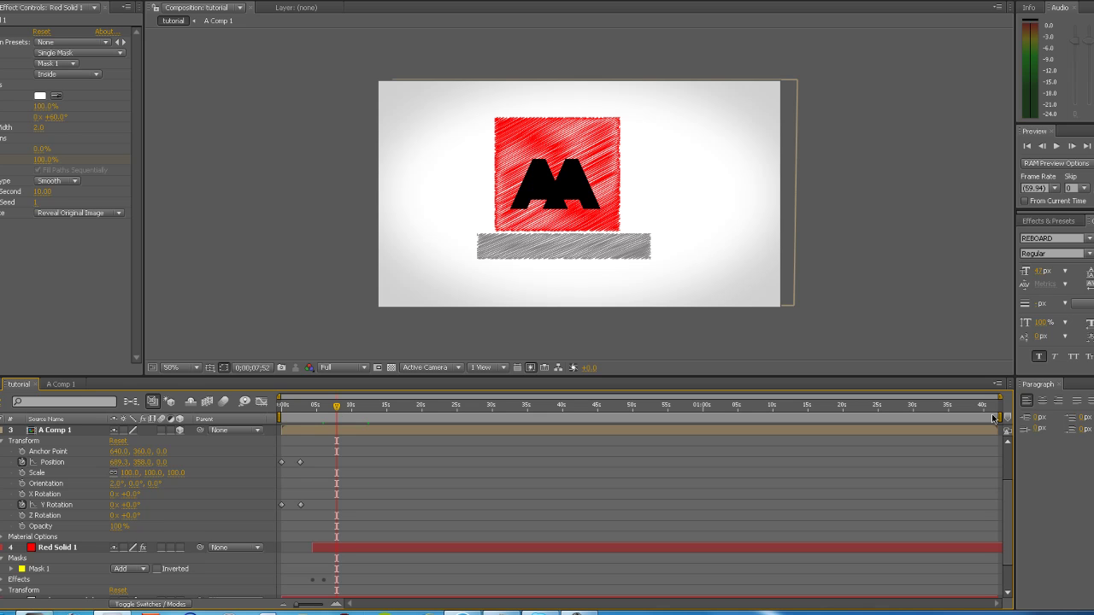
left_click_drag(1007, 516, 1015, 462)
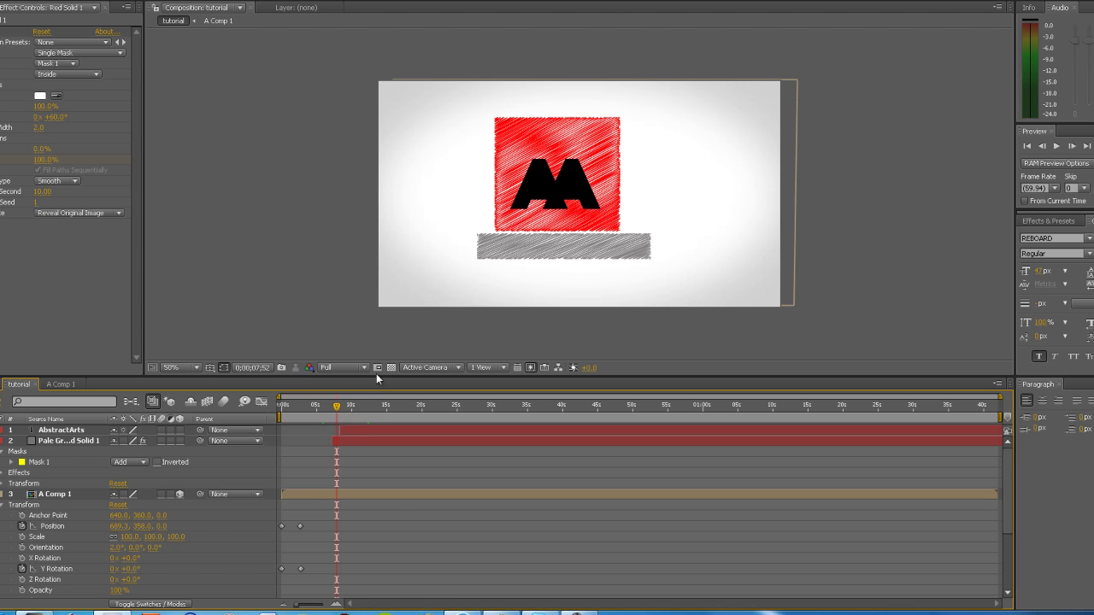
left_click_drag(337, 408, 332, 406)
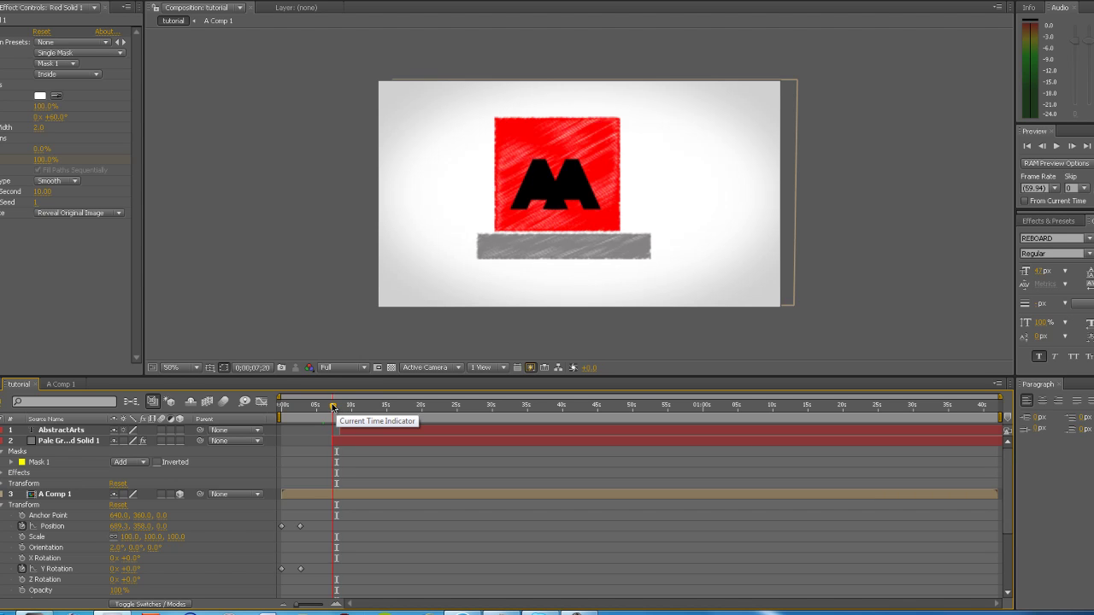